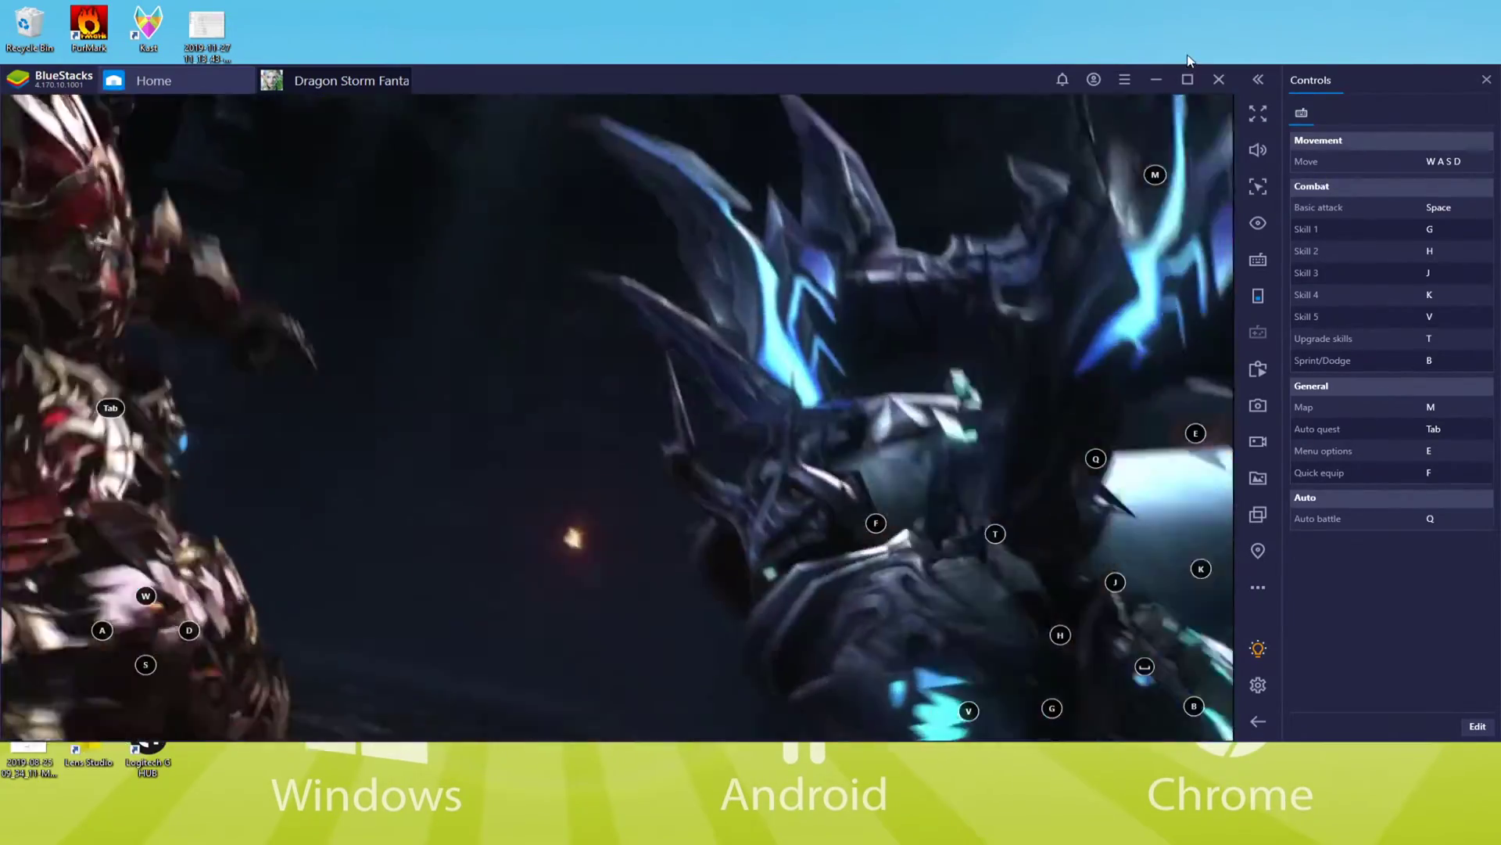
# Maximize the game window and switch full-screen mode on and off.
pyautogui.click(1187, 79)
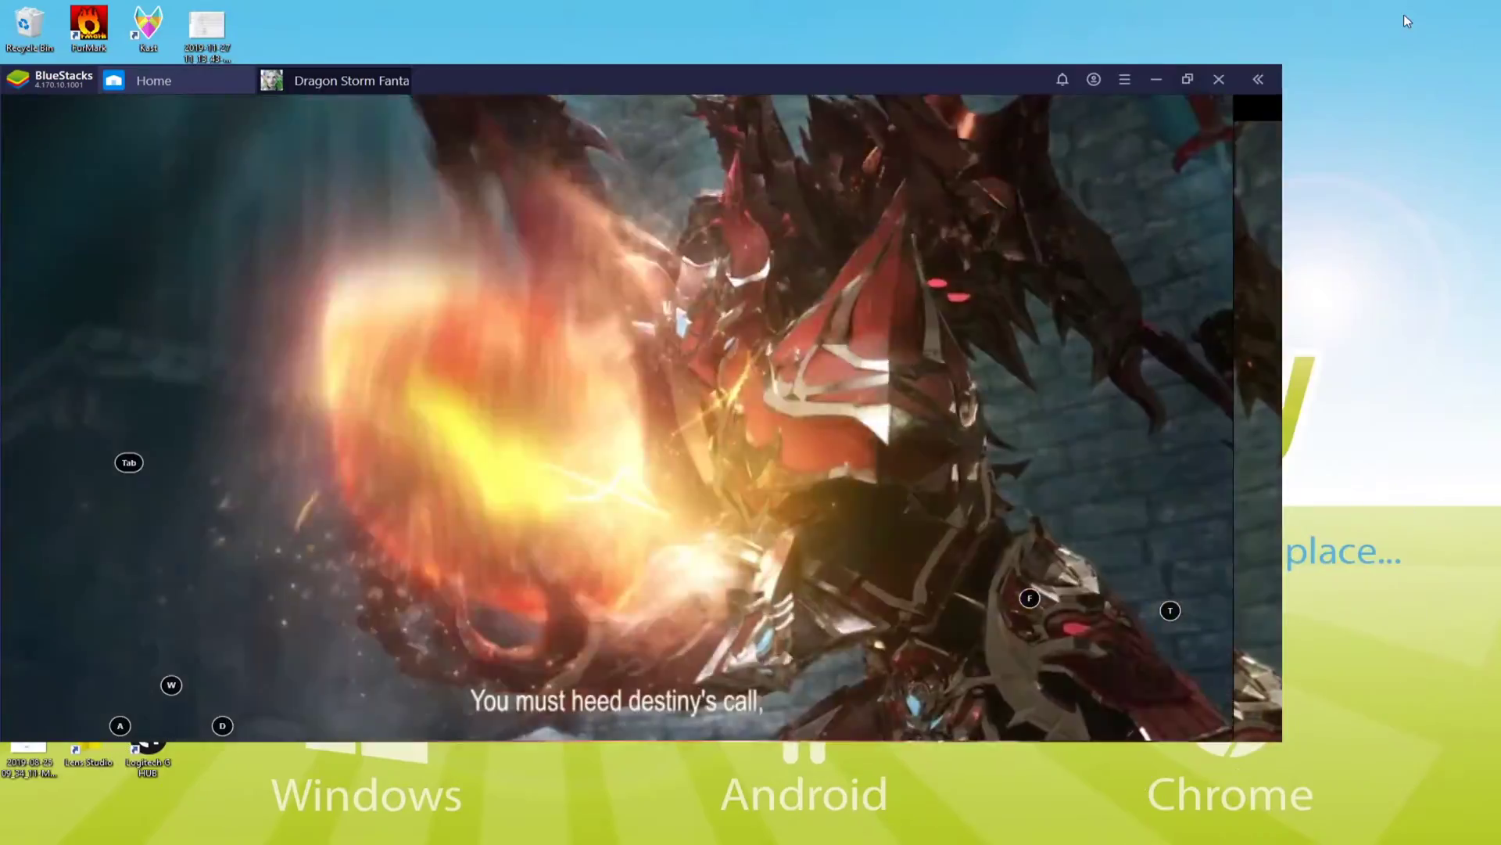
pyautogui.press('F11')
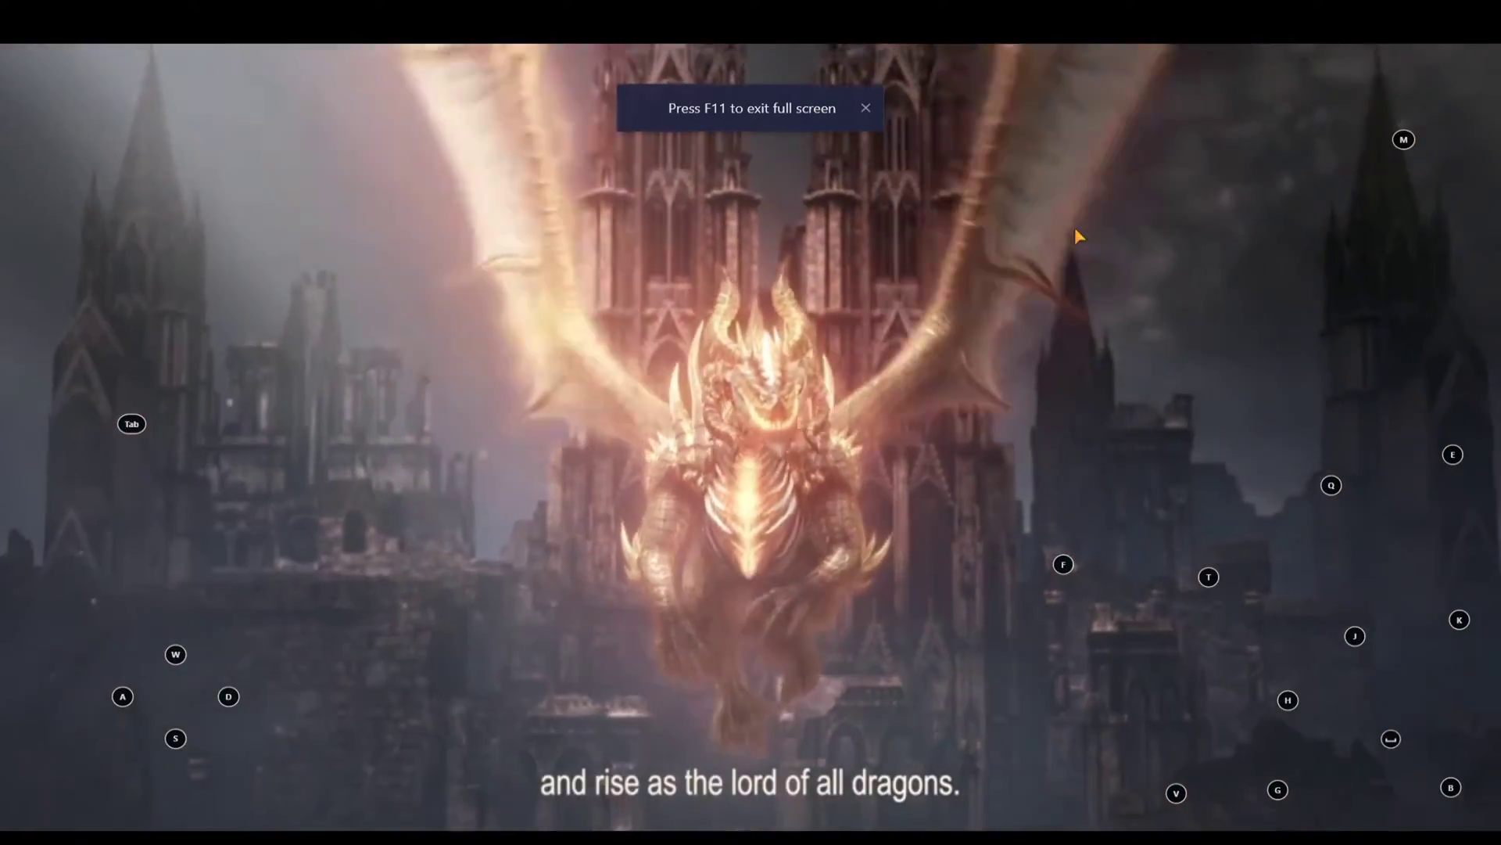
pyautogui.press('F11')
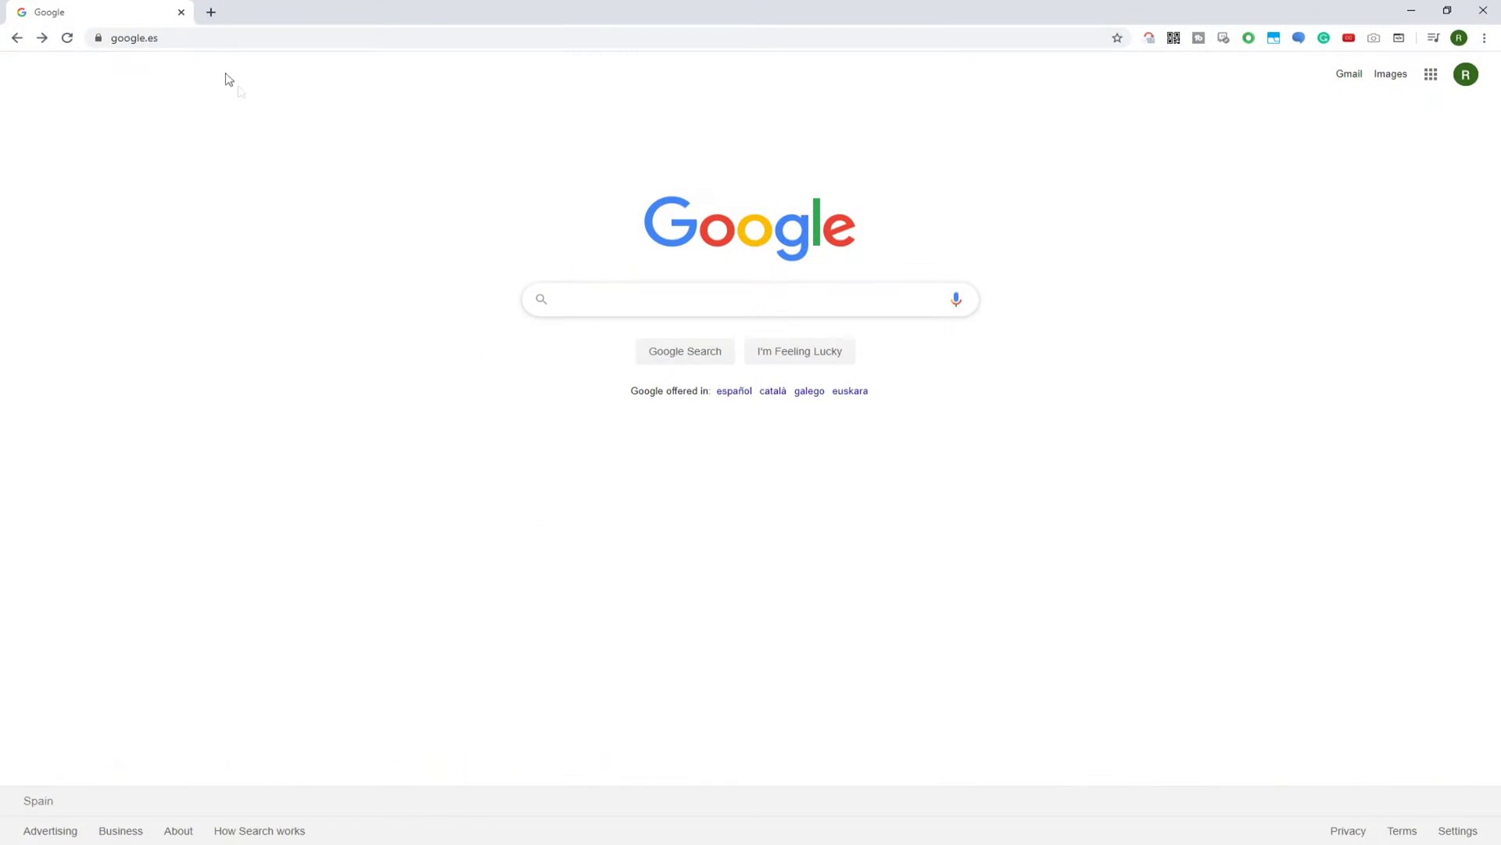
pyautogui.click(202, 38)
pyautogui.write('https://bstk.me/qHGPOPal8')
pyautogui.click(214, 177)
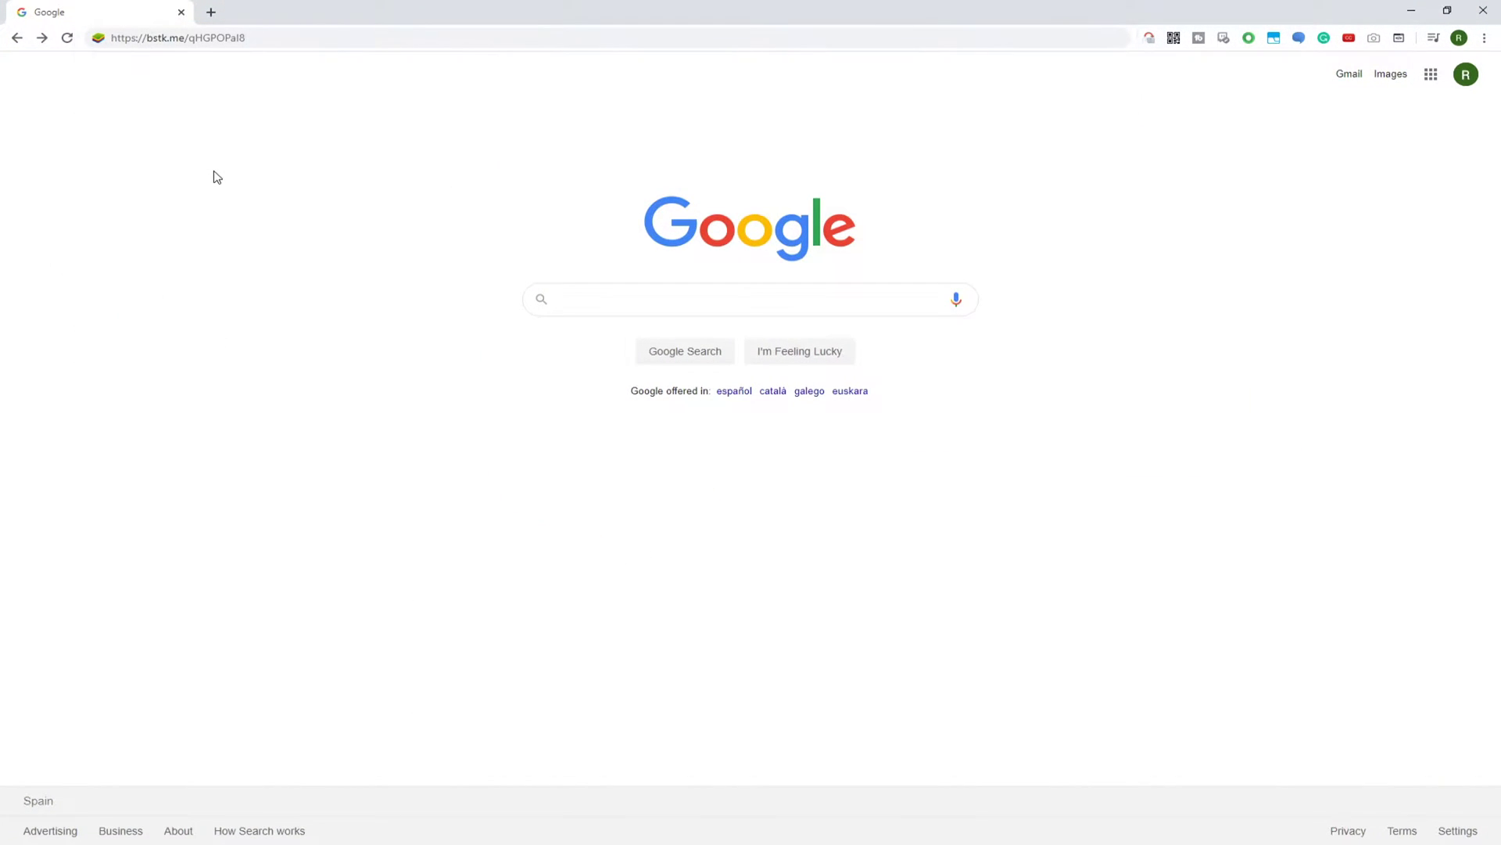
pyautogui.click(254, 42)
pyautogui.click(138, 86)
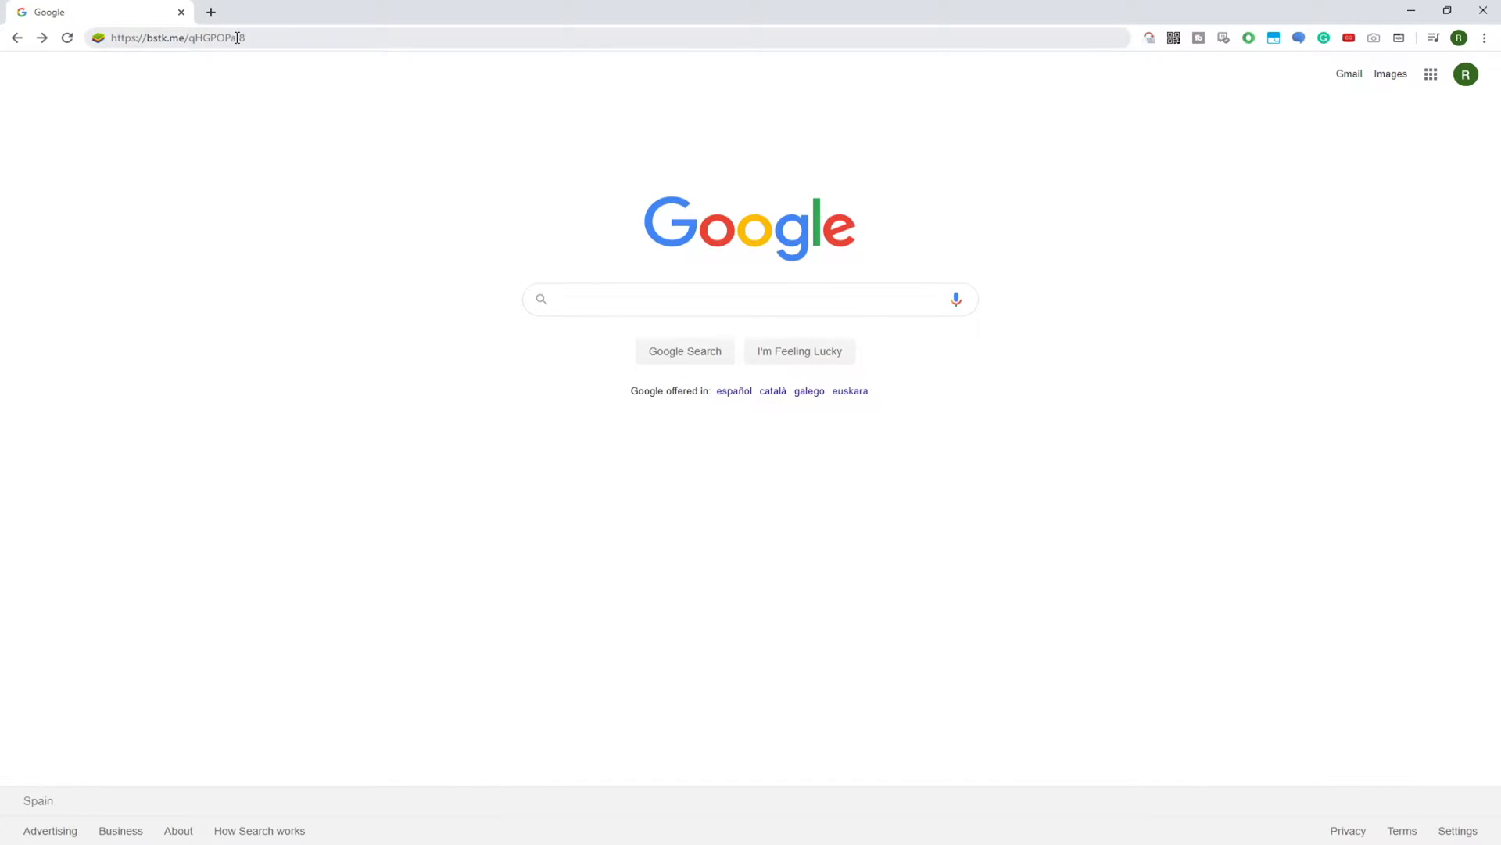
pyautogui.click(237, 38)
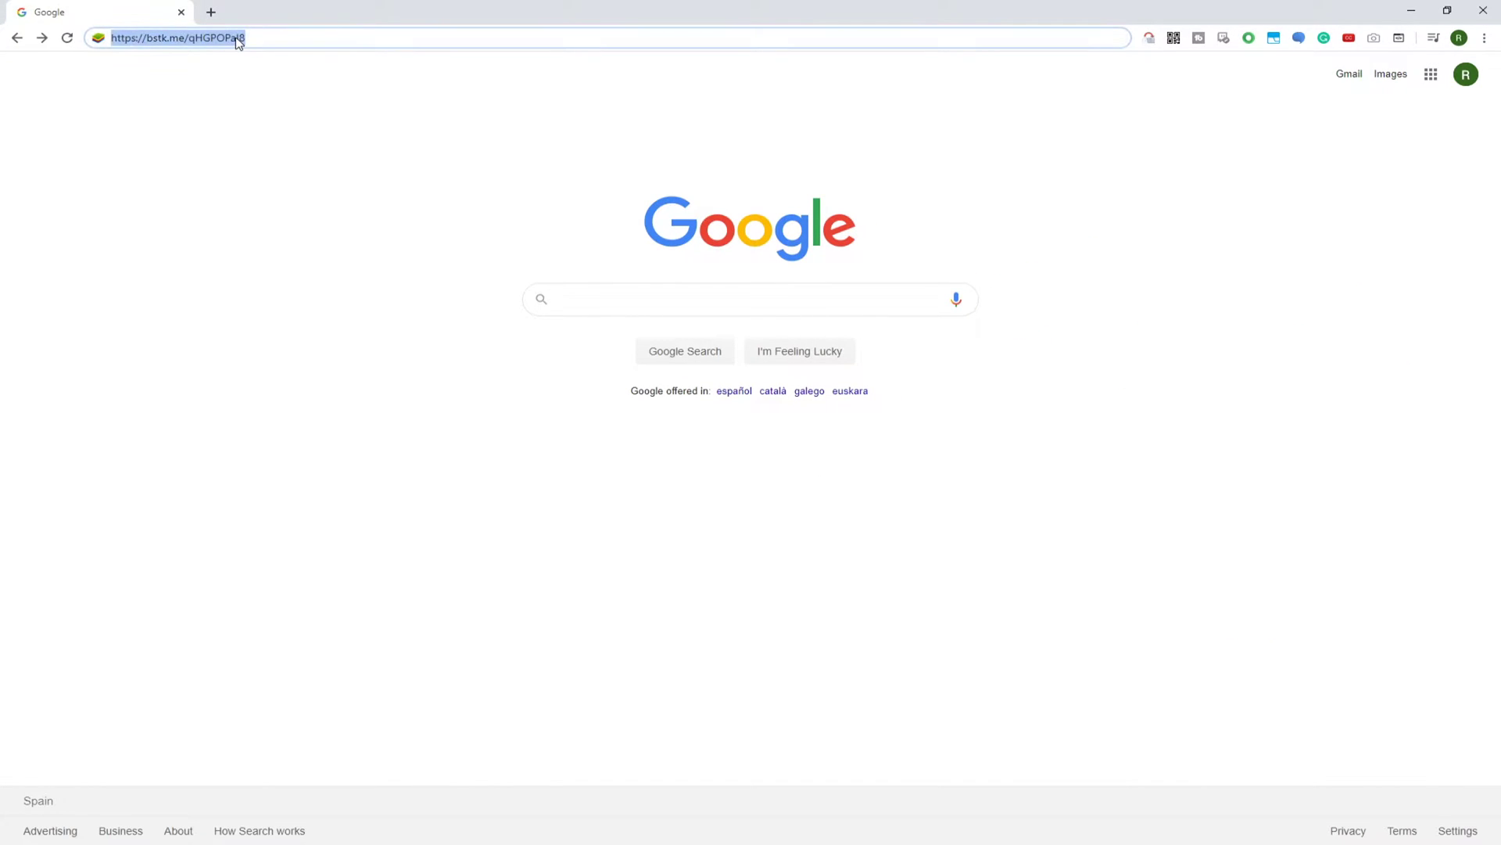
pyautogui.press('Return')
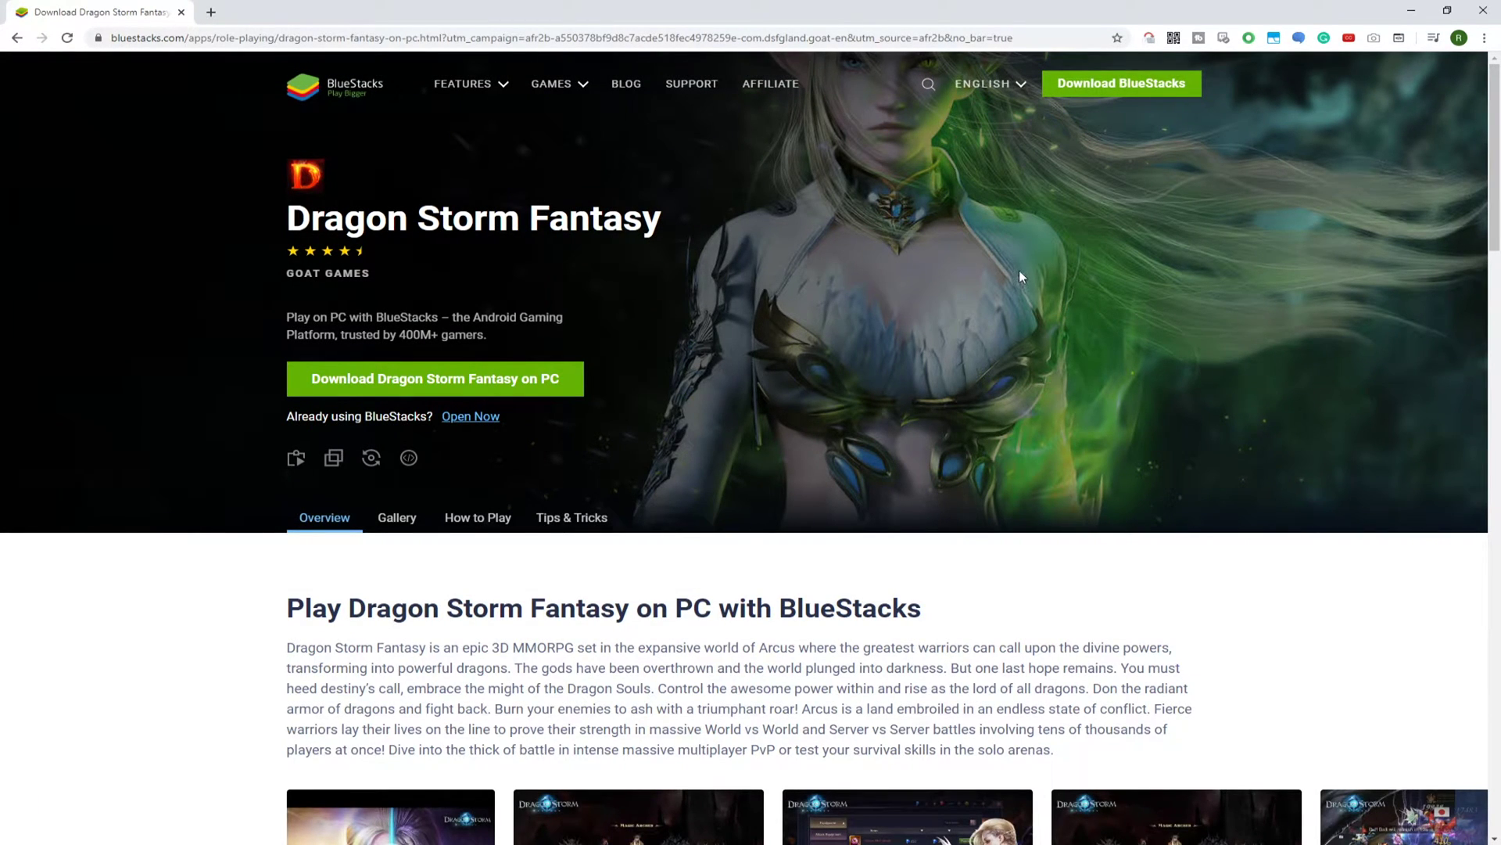
# Look through the Dragon Storm Fantasy page, download the game's PC installer and run the downloaded file.
pyautogui.scroll(-12, 974, 280)
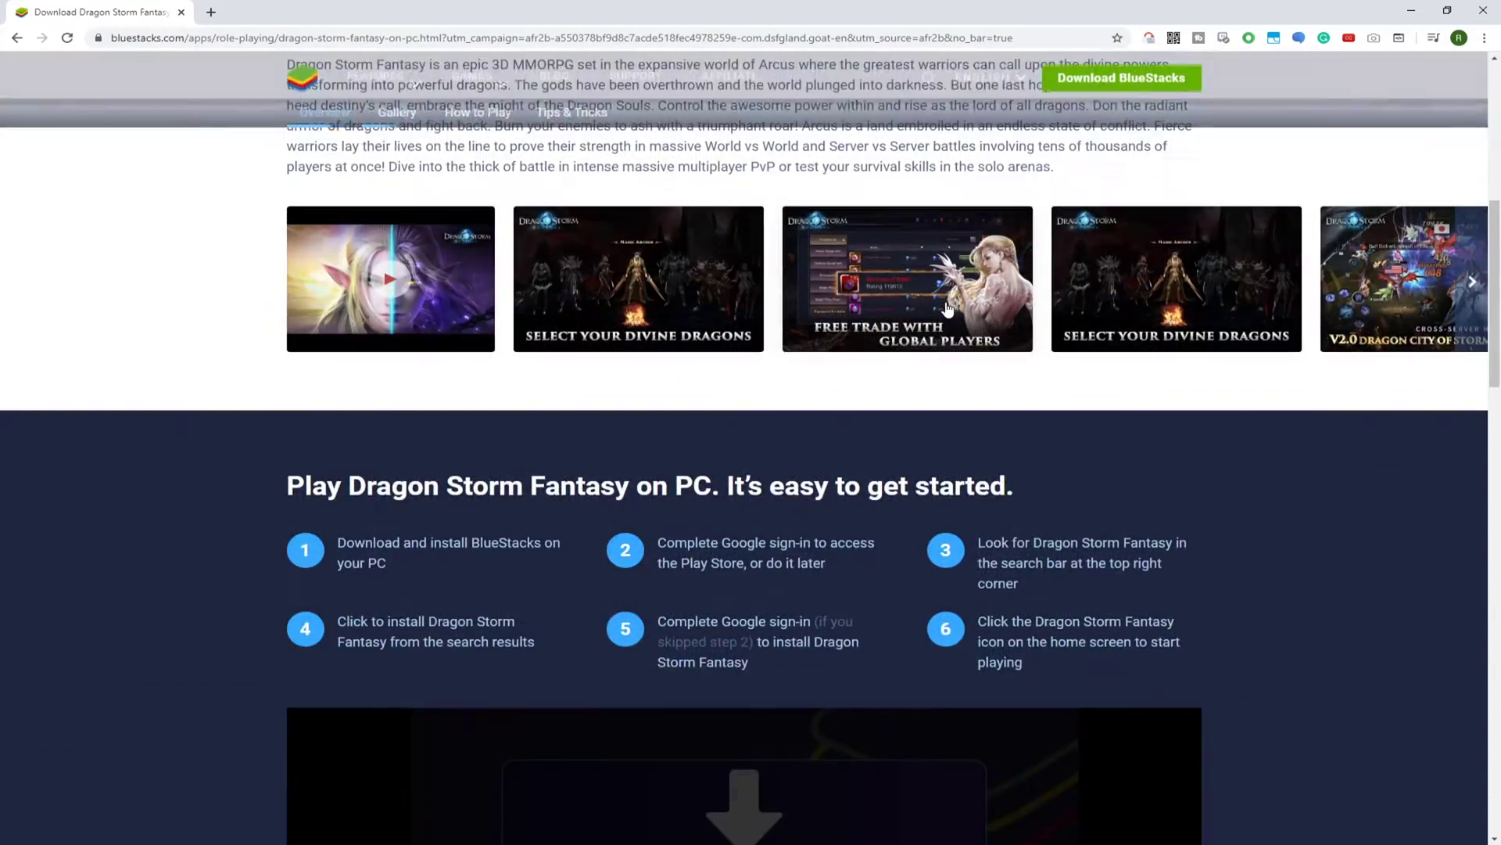
pyautogui.scroll(-13, 948, 310)
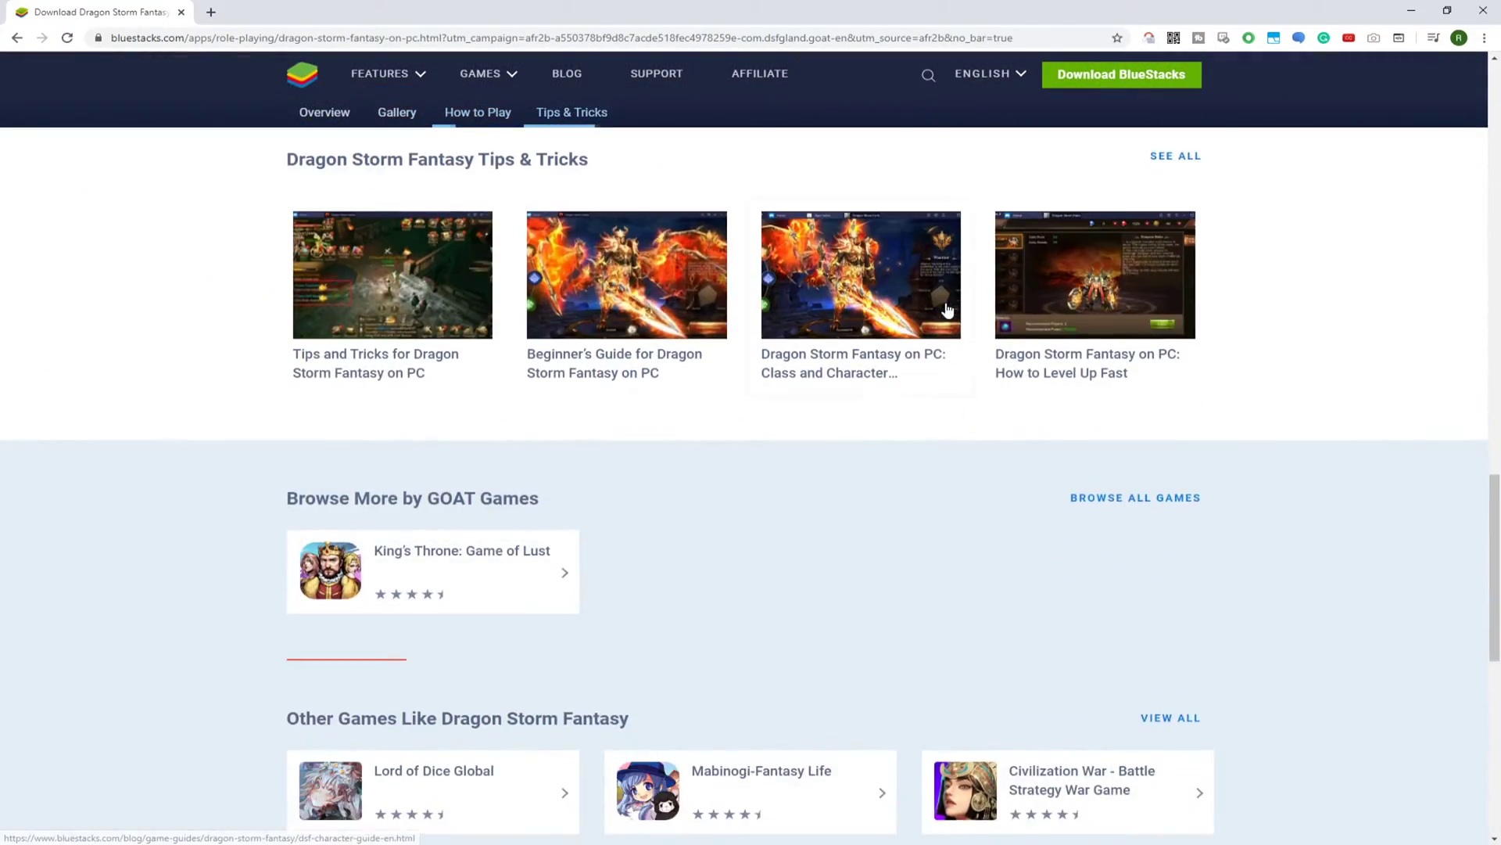
pyautogui.scroll(-4, 948, 309)
pyautogui.scroll(7, 946, 302)
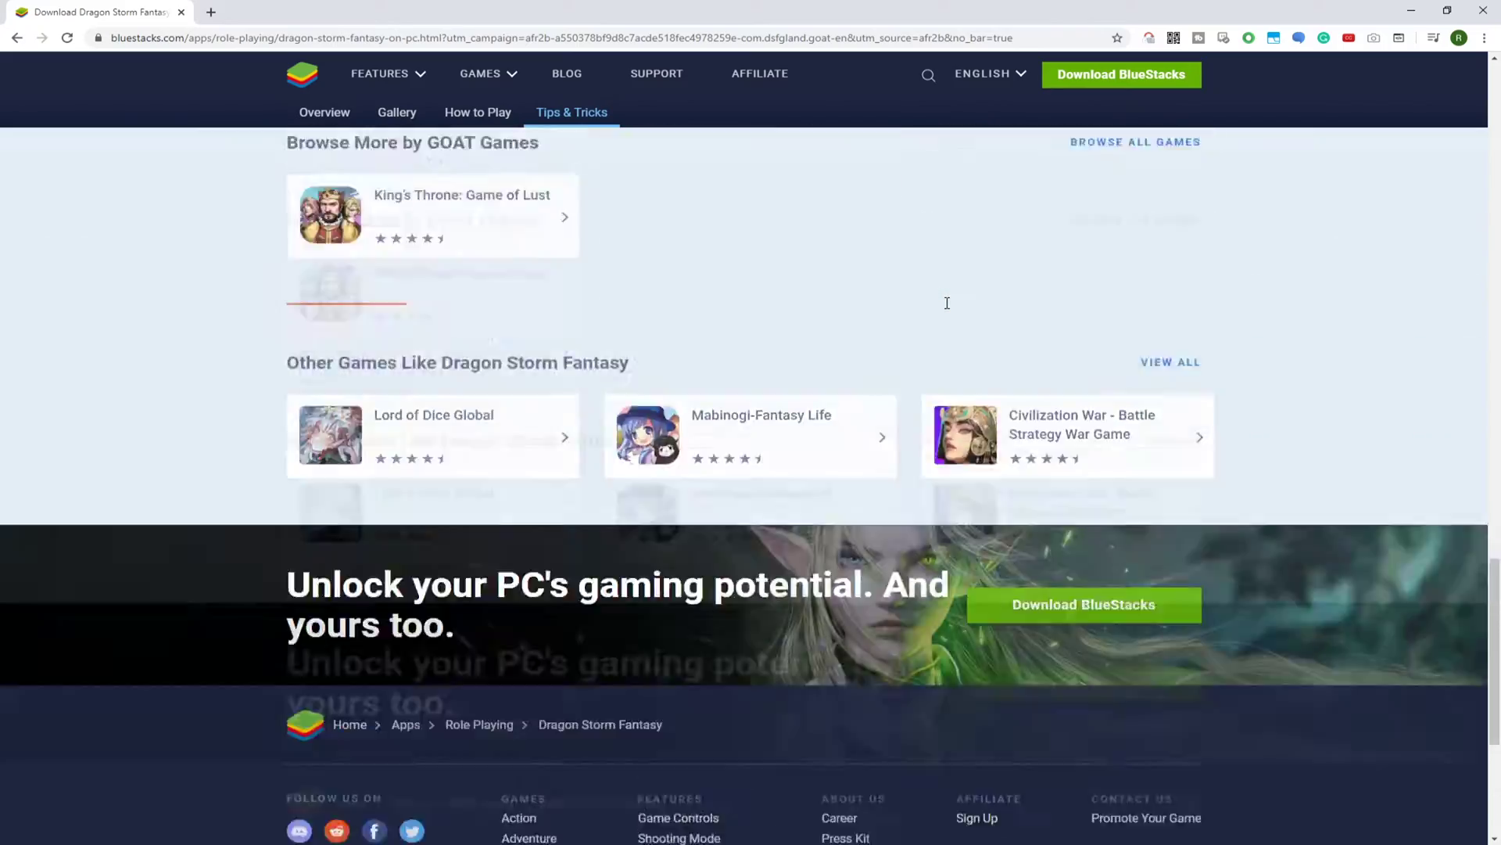
pyautogui.scroll(15, 947, 302)
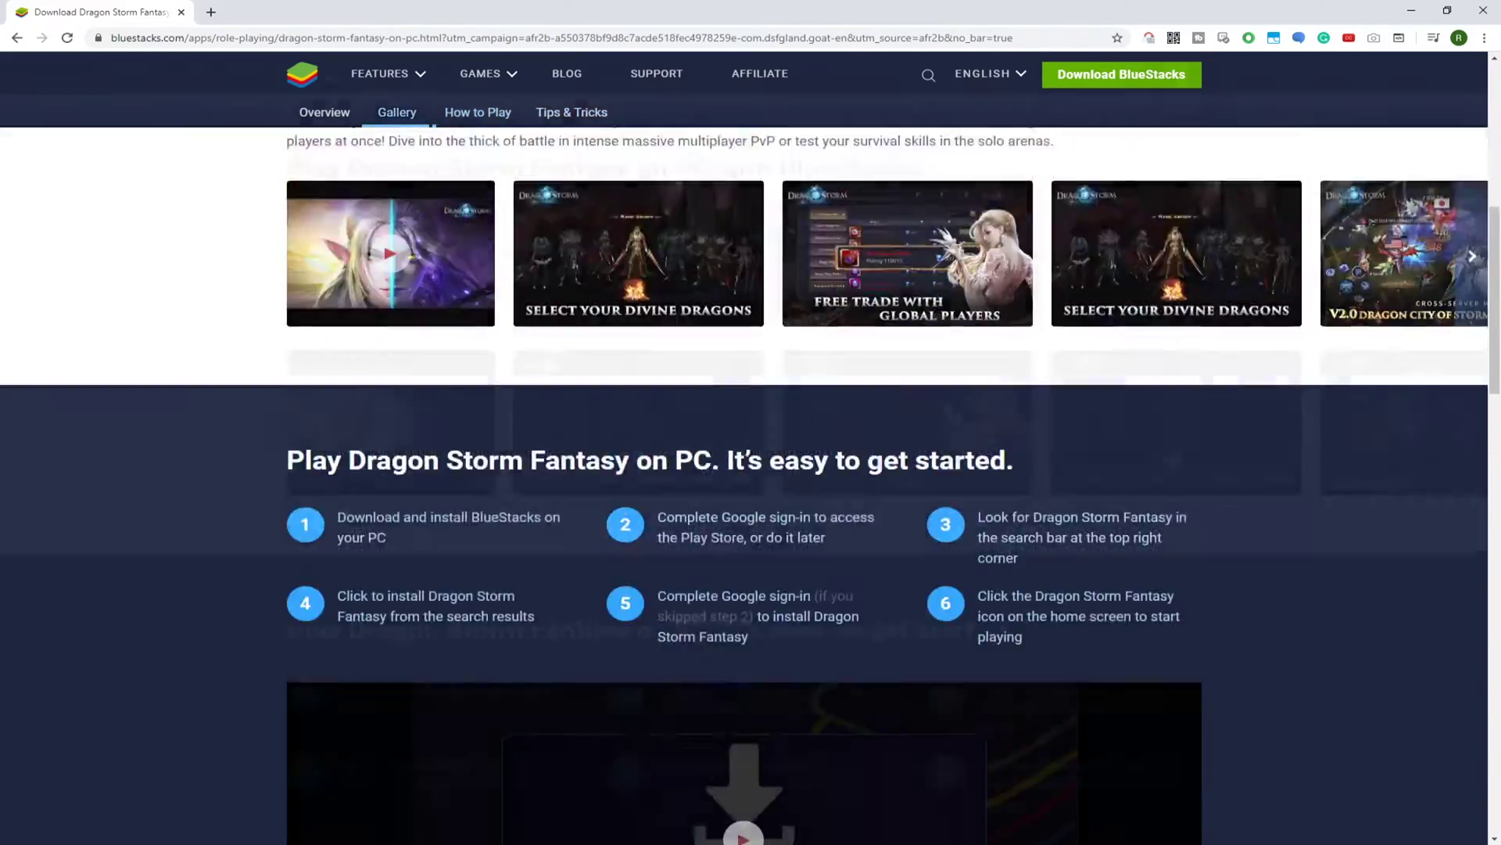
pyautogui.scroll(1, 933, 307)
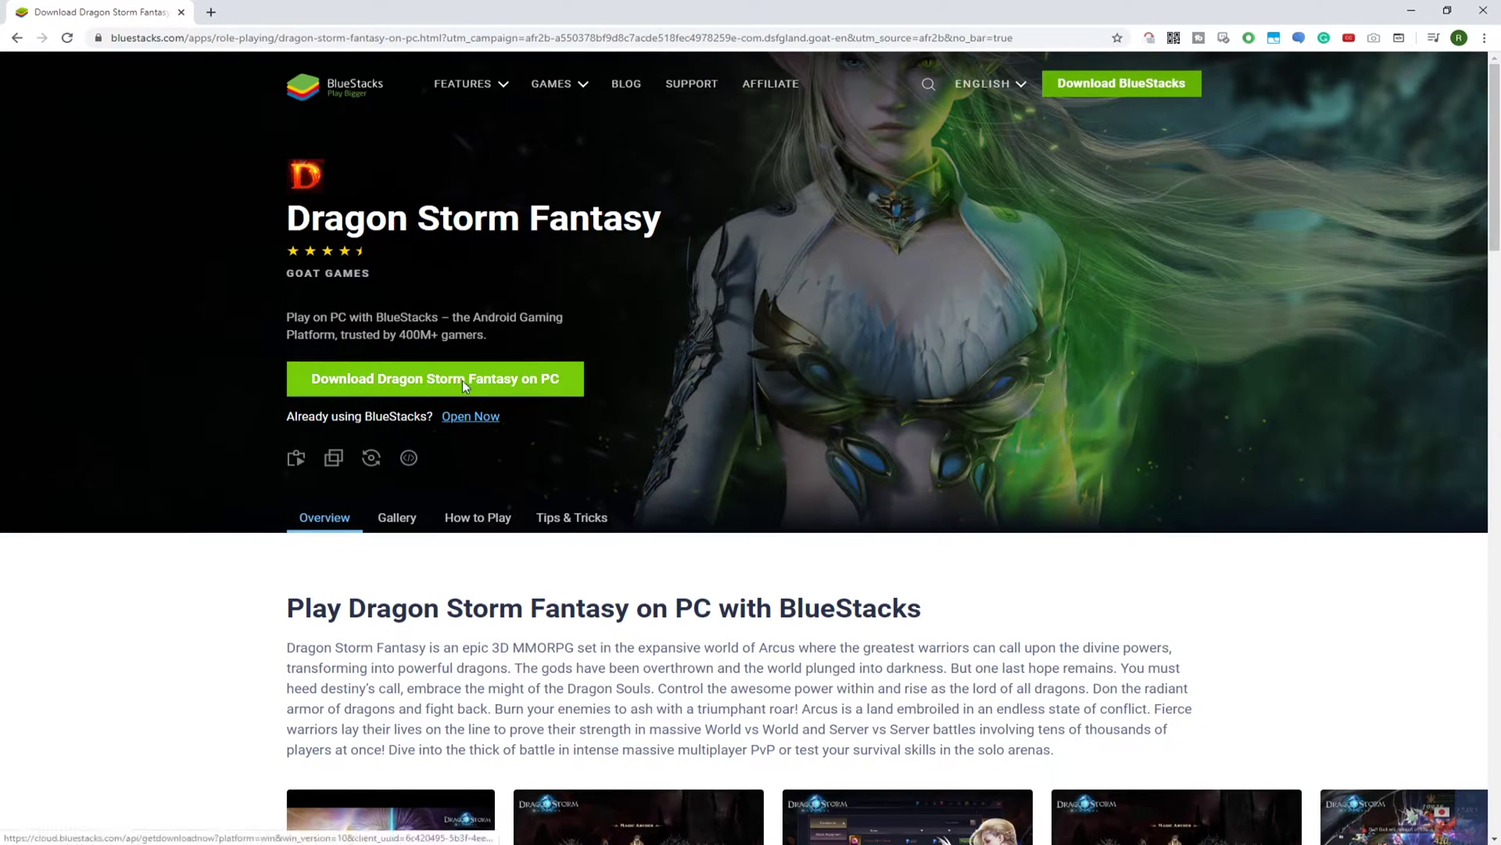
pyautogui.click(610, 414)
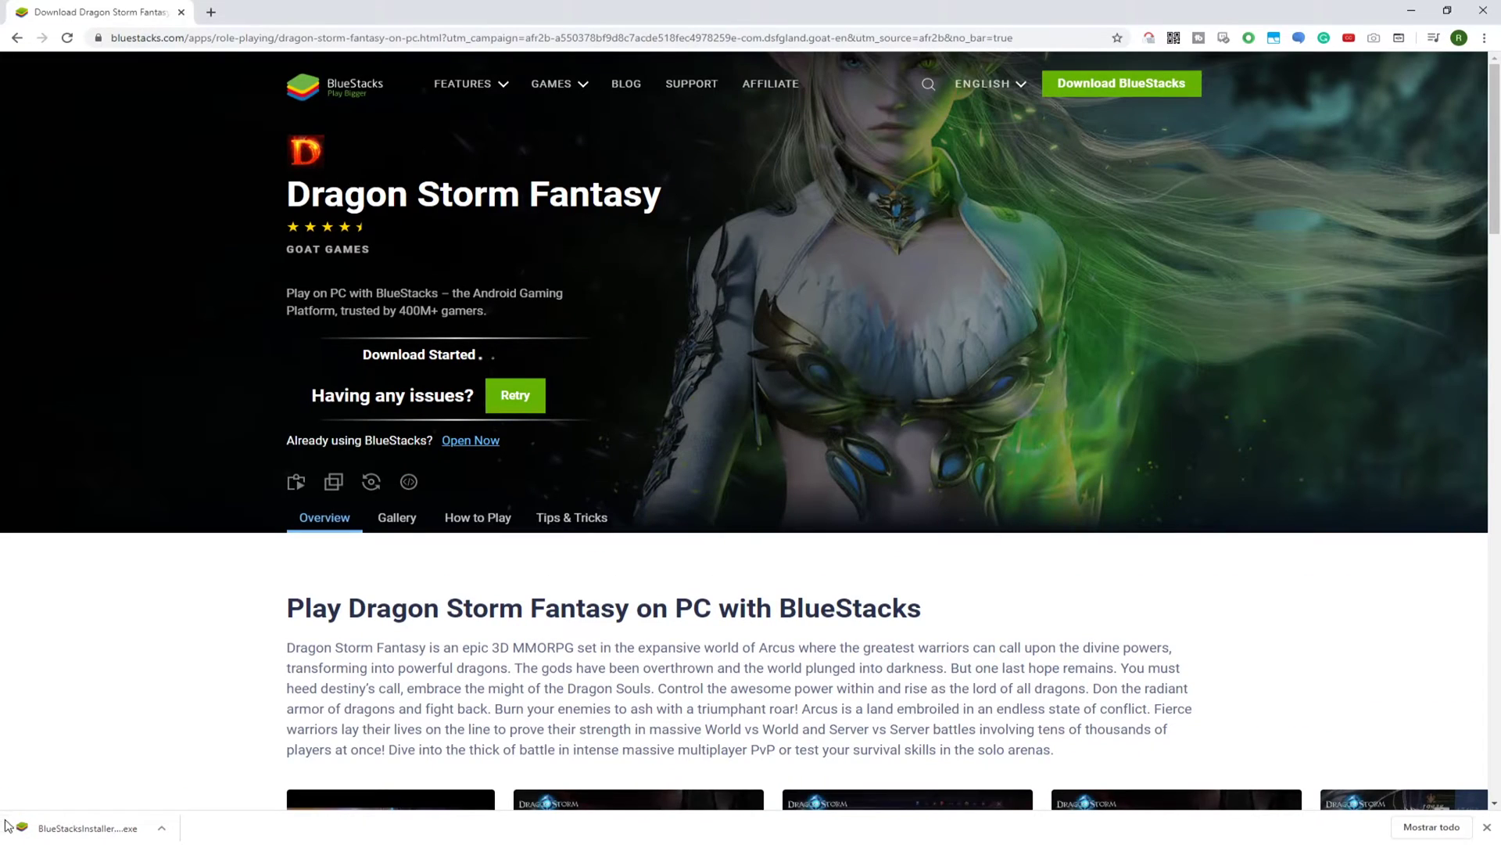
pyautogui.click(176, 799)
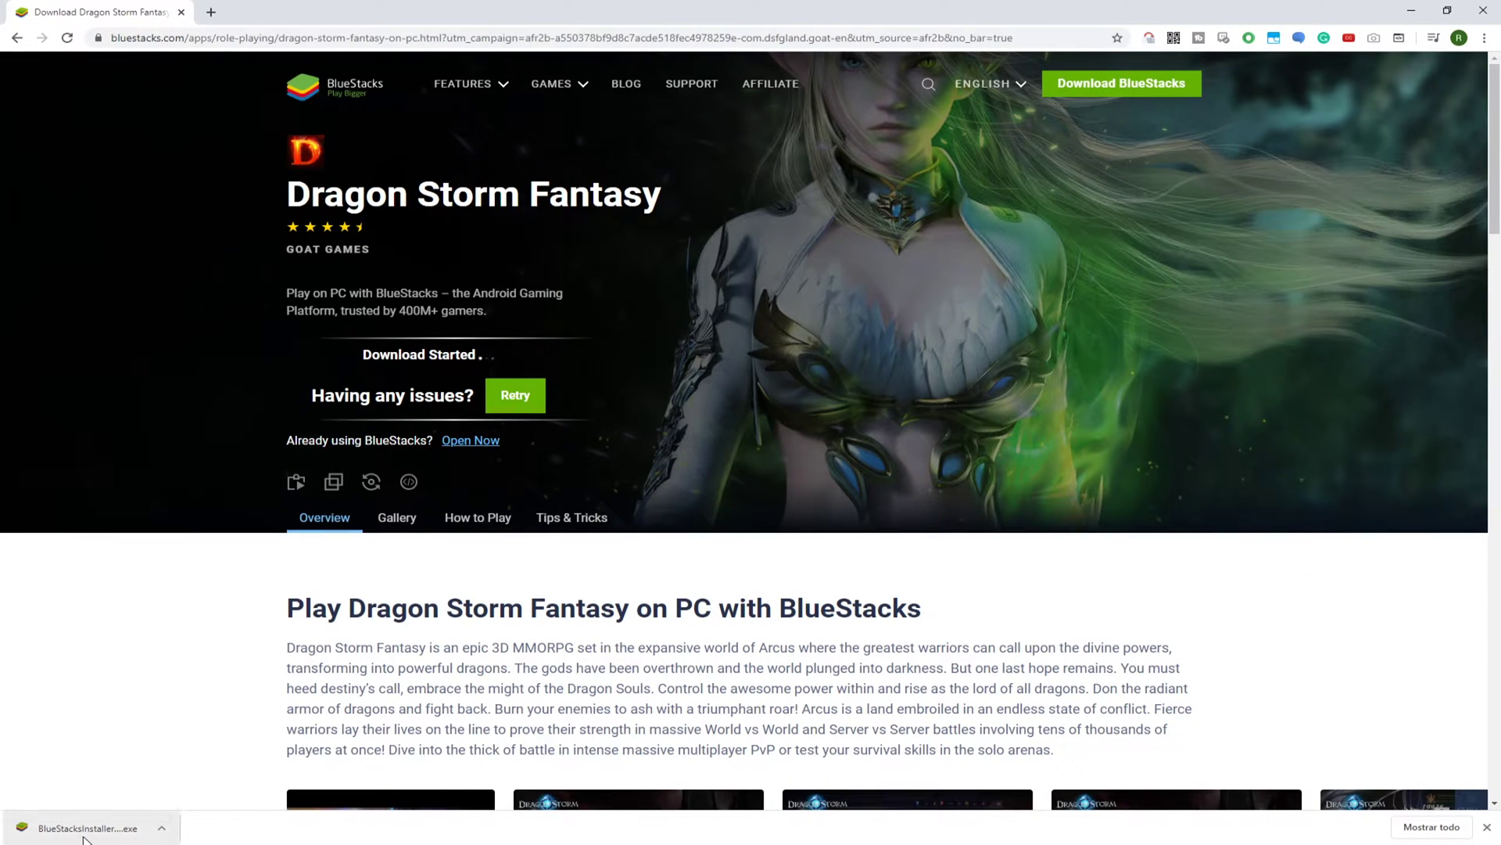
pyautogui.click(1409, 9)
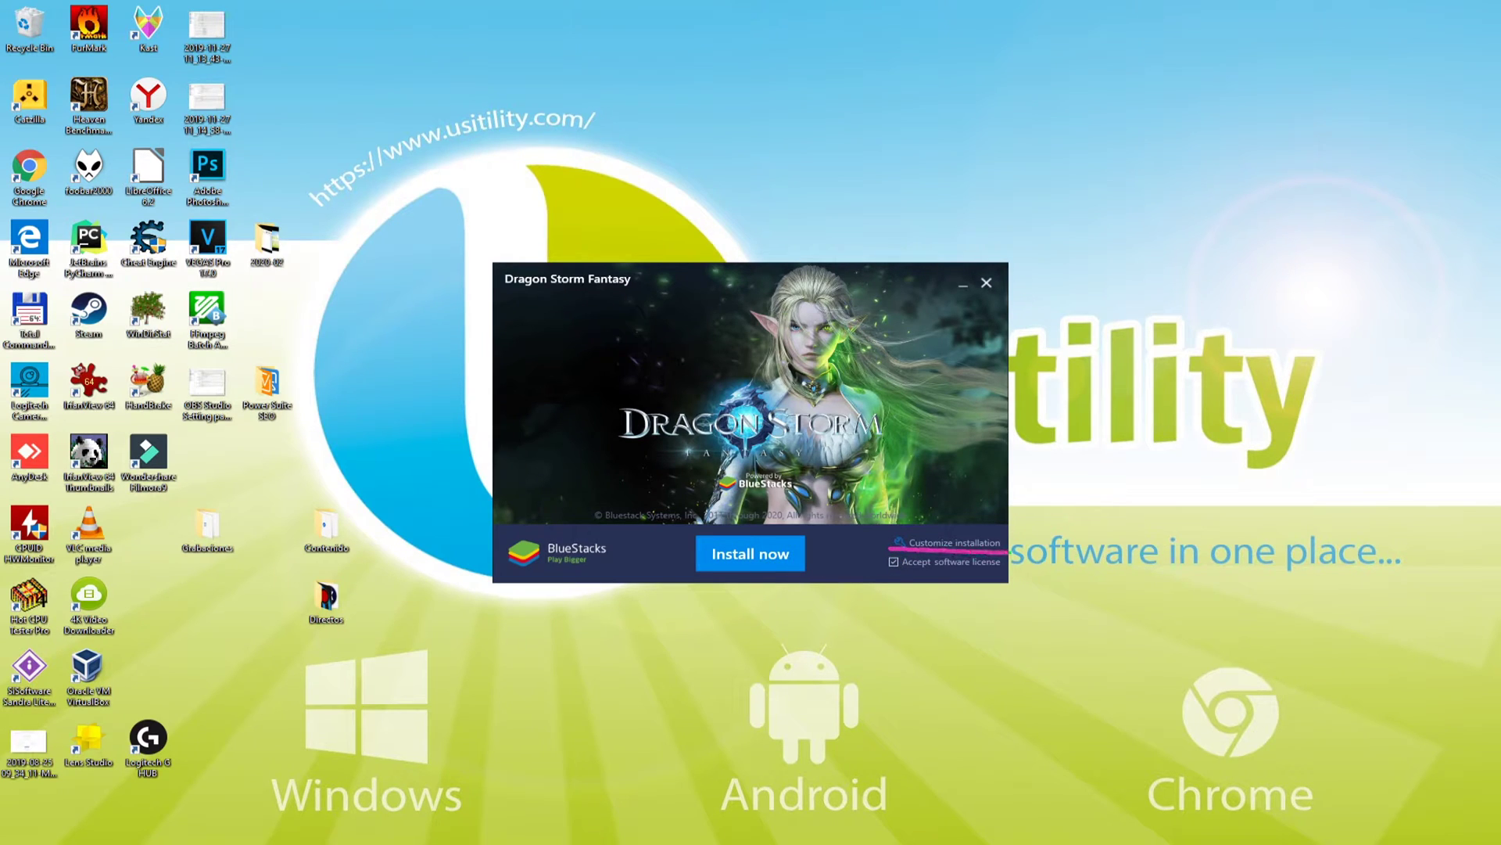
# Check the data path under the customized installation options and start the installation with the default settings.
pyautogui.click(916, 544)
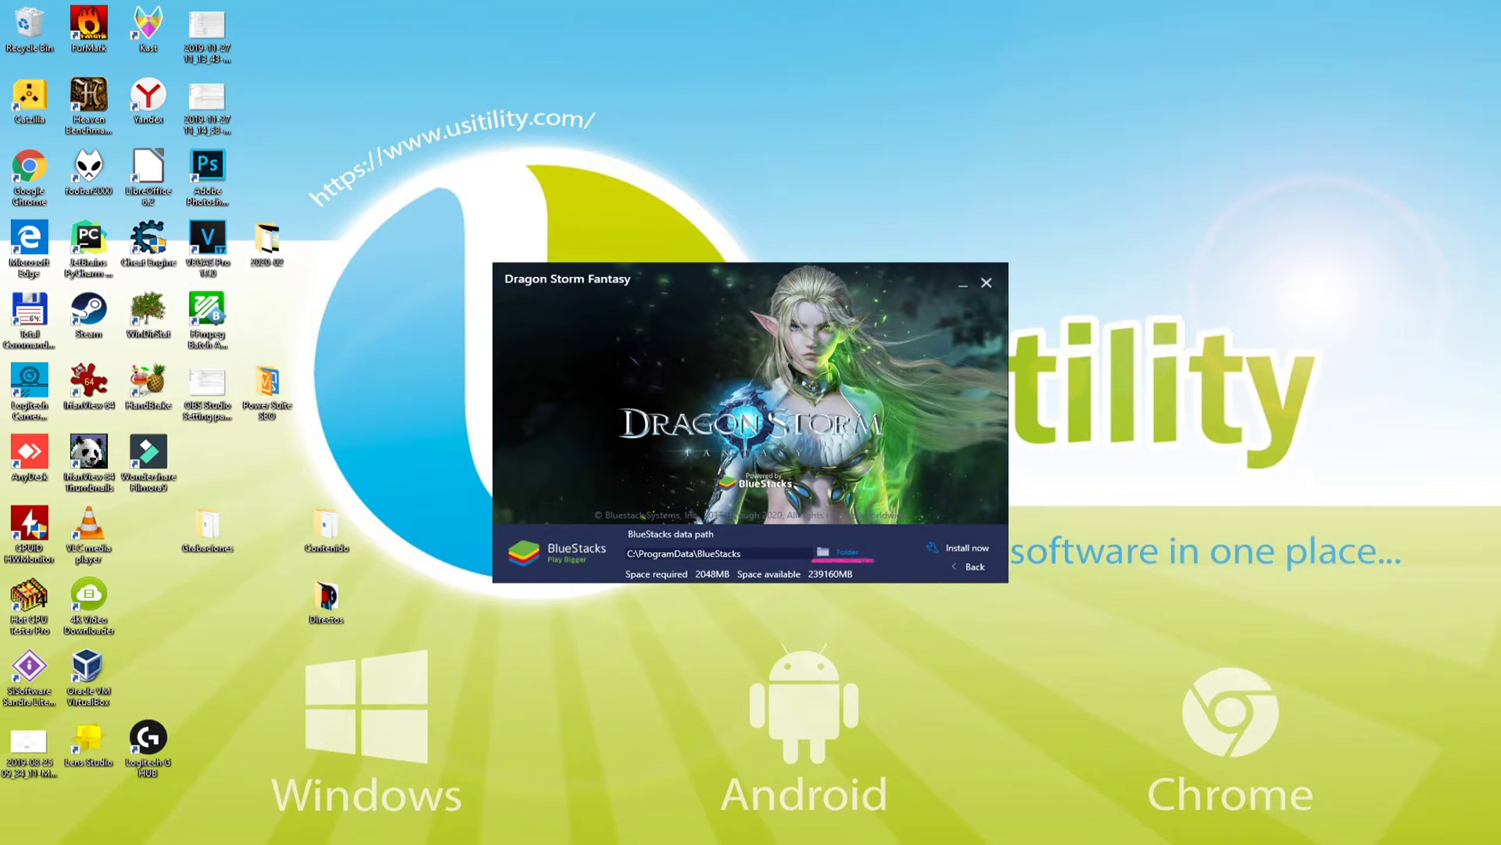
pyautogui.click(977, 566)
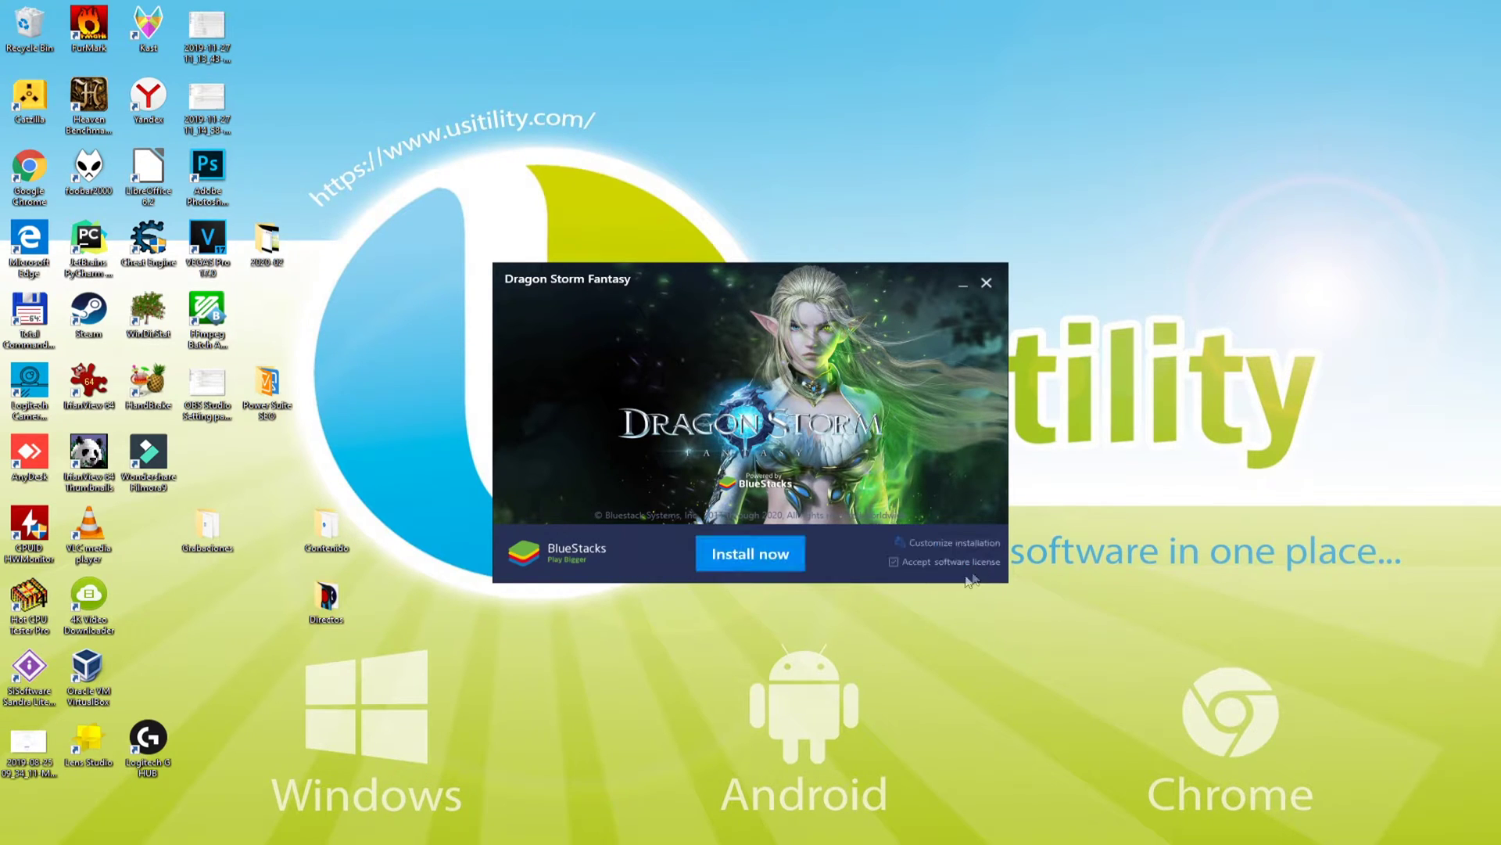
pyautogui.click(743, 553)
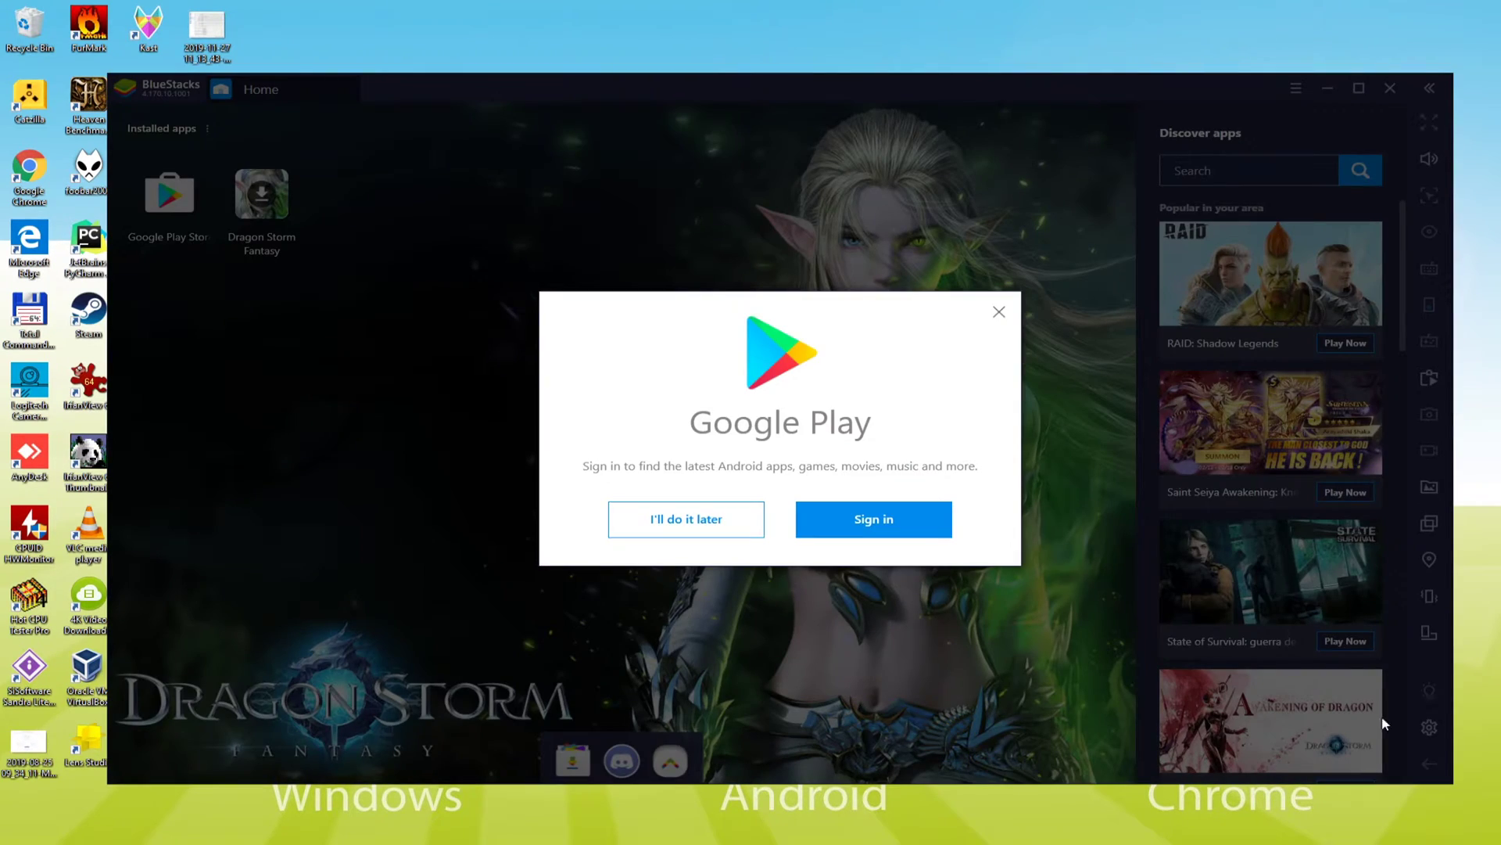
# Sign in to Google Play with the Google account and agree to the terms of service.
pyautogui.click(860, 529)
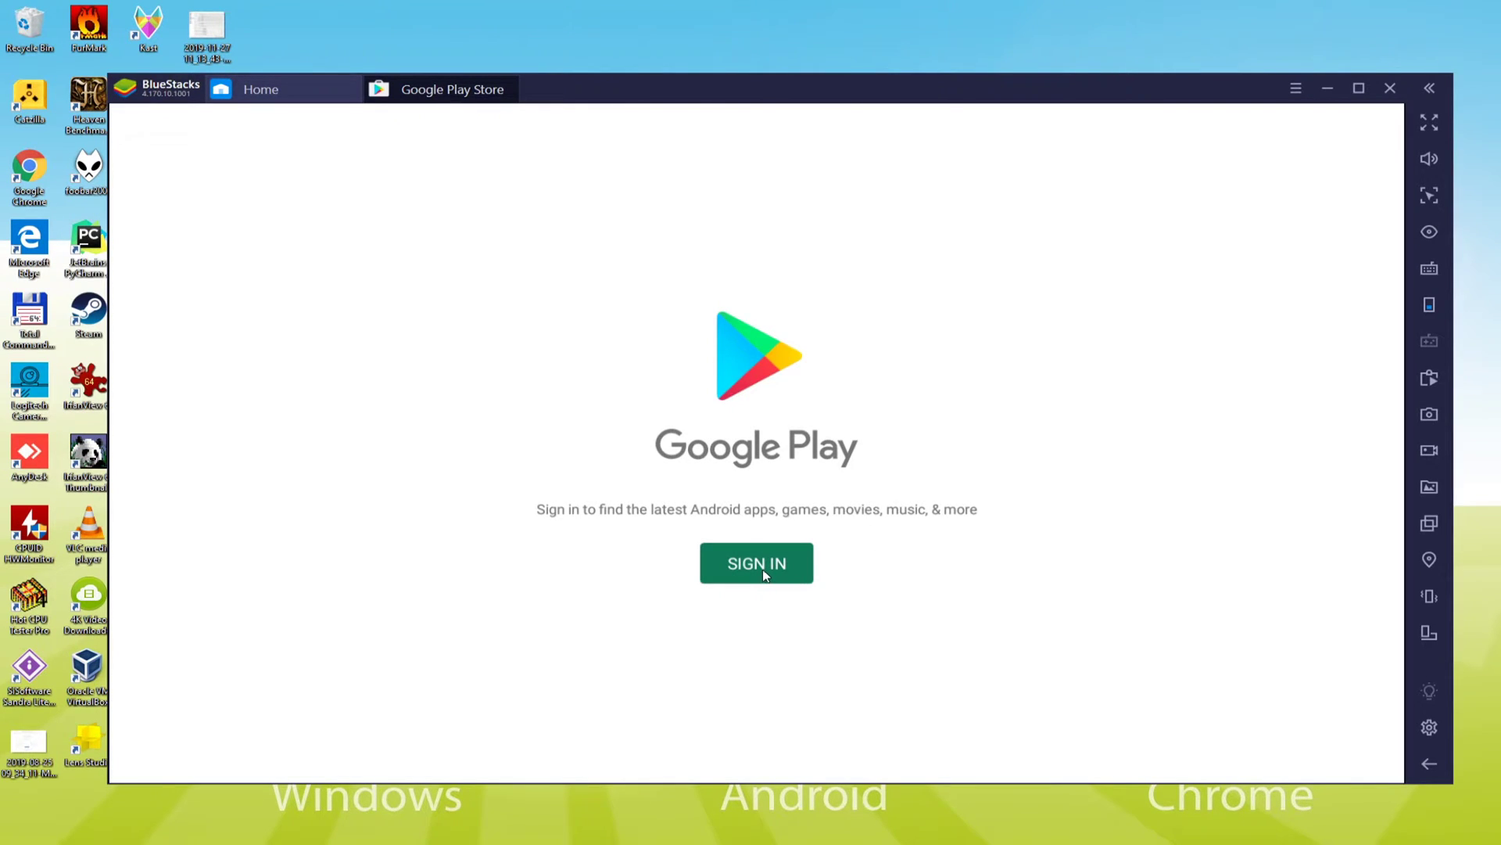
pyautogui.click(765, 575)
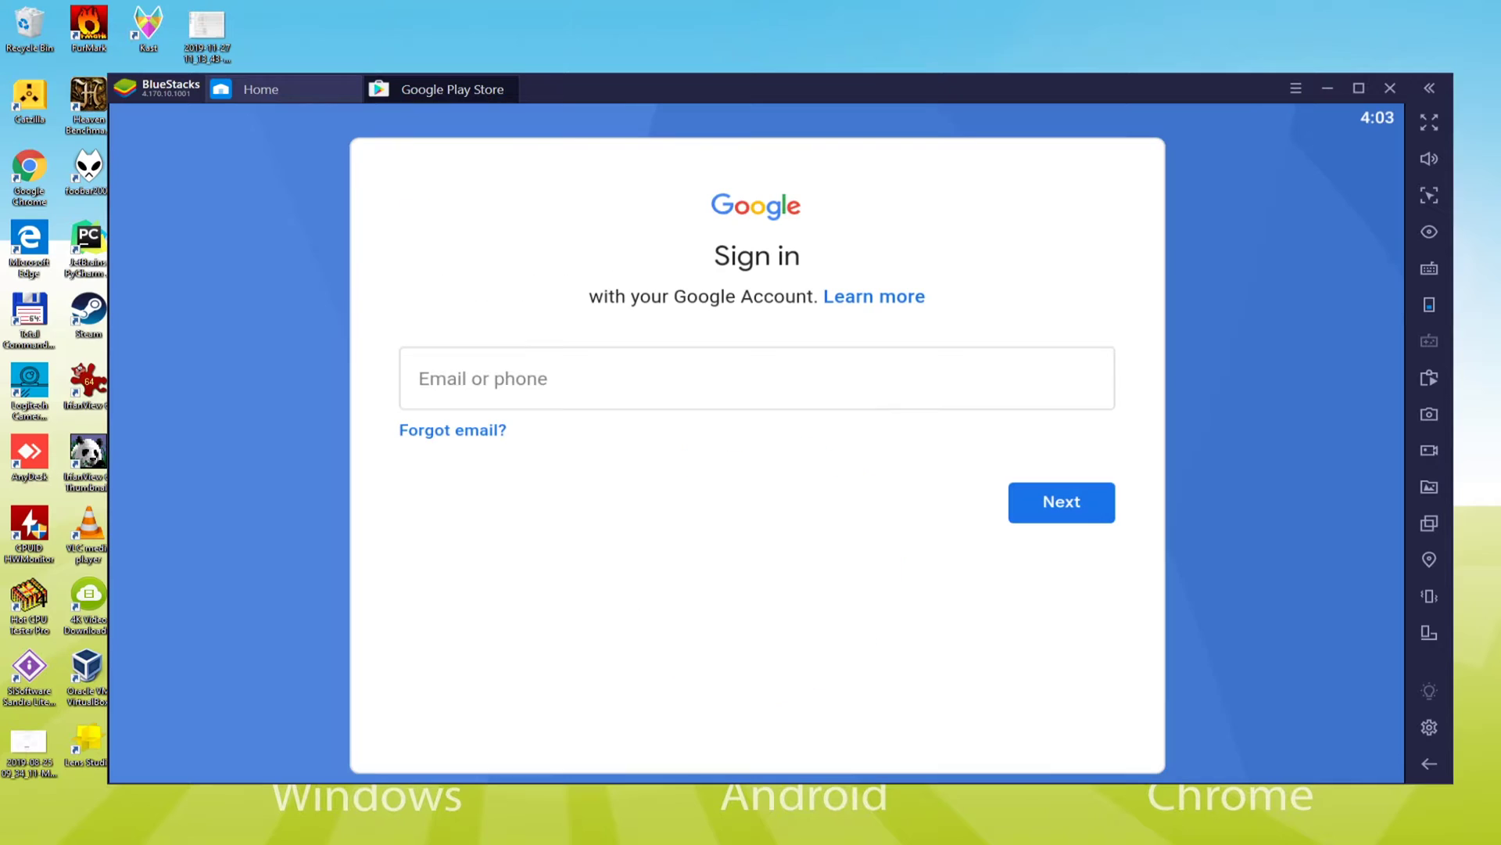
pyautogui.click(595, 375)
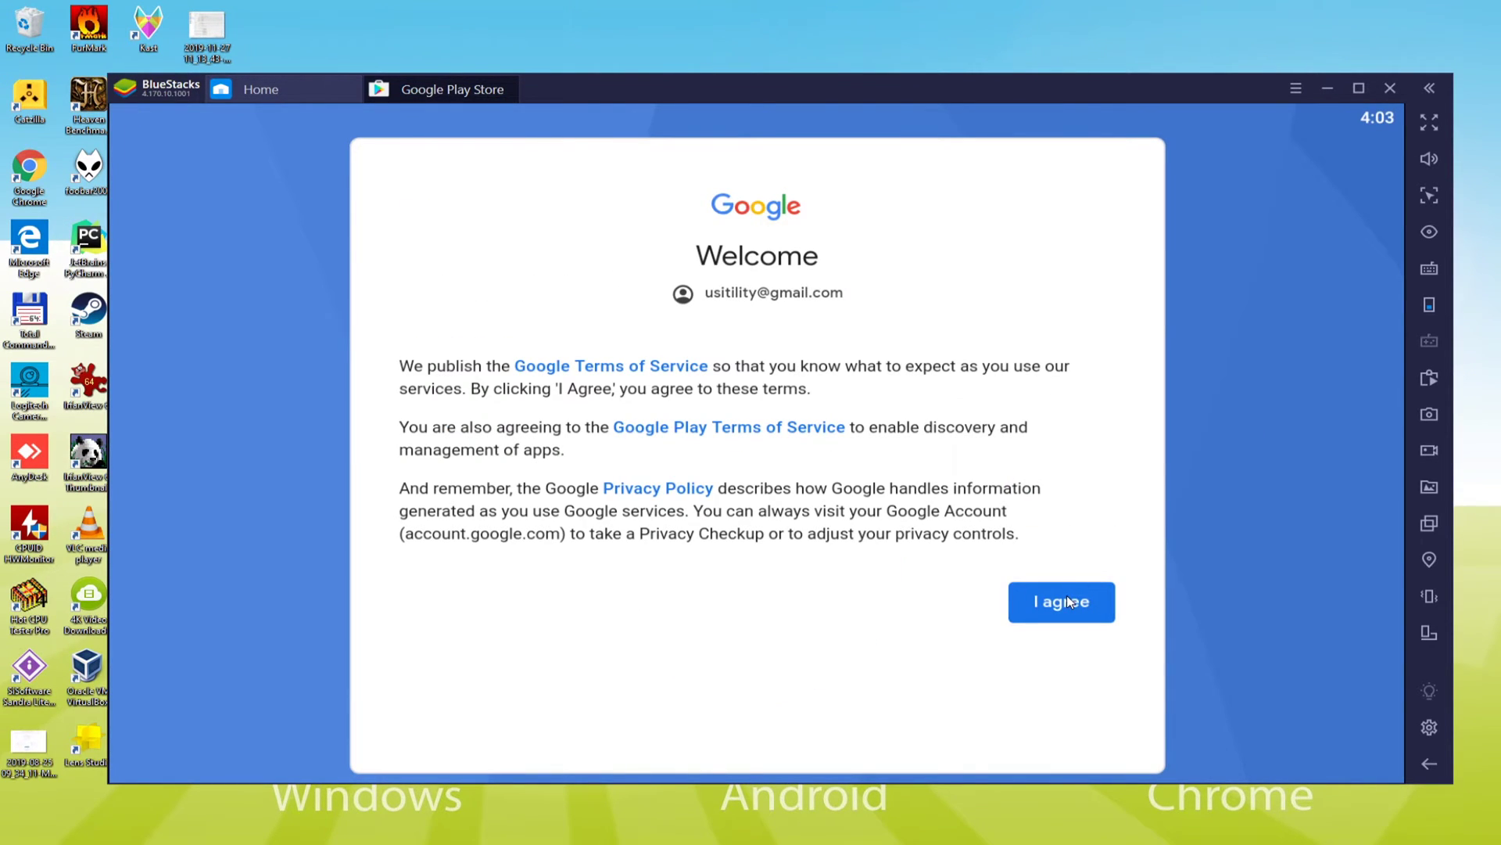
pyautogui.click(1066, 601)
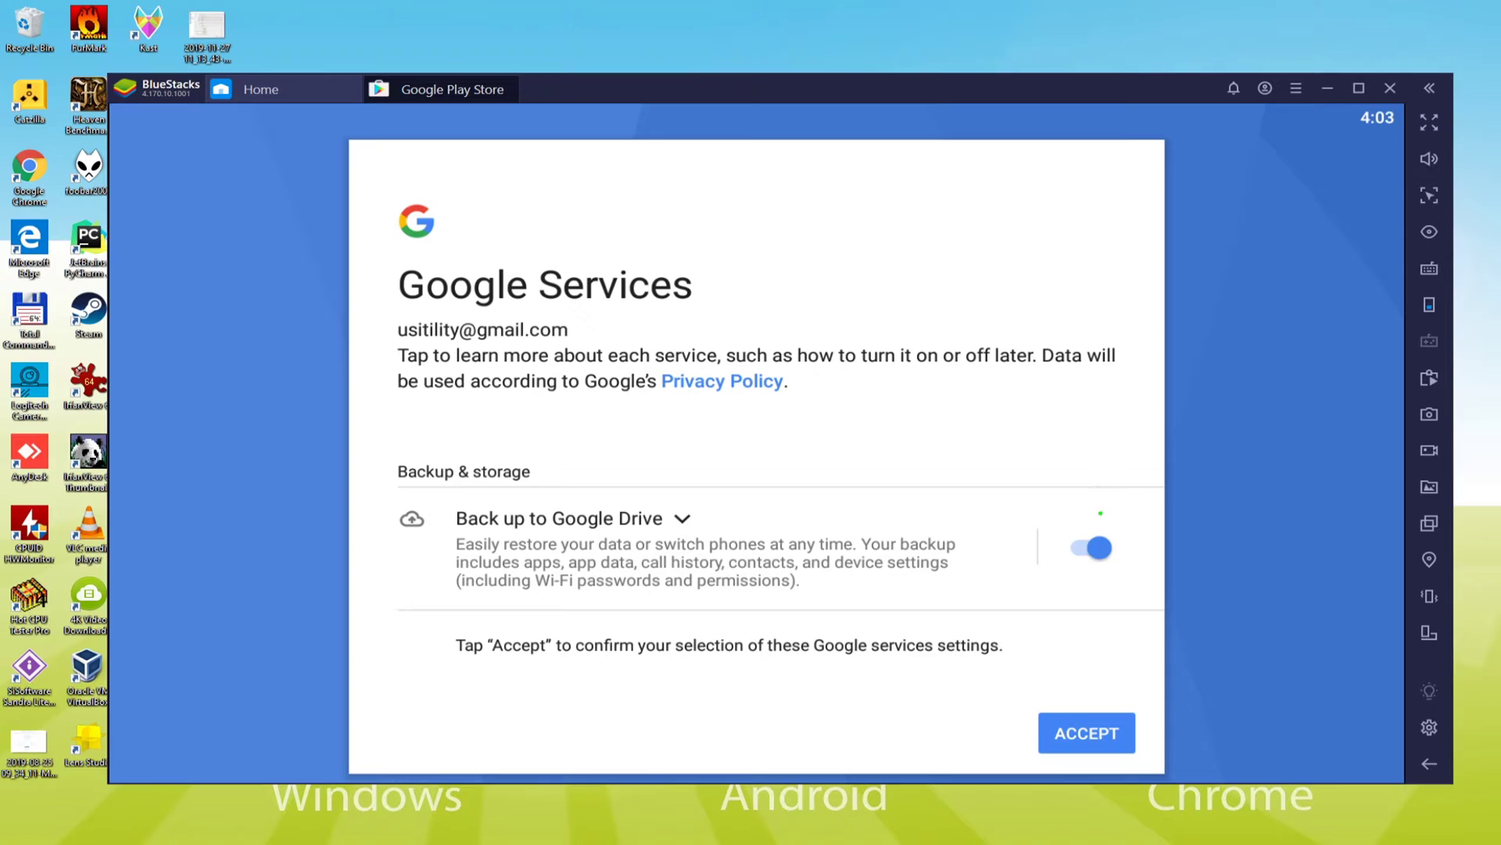
# Set the Back up to Google Drive option and accept the Google services settings.
pyautogui.click(1095, 547)
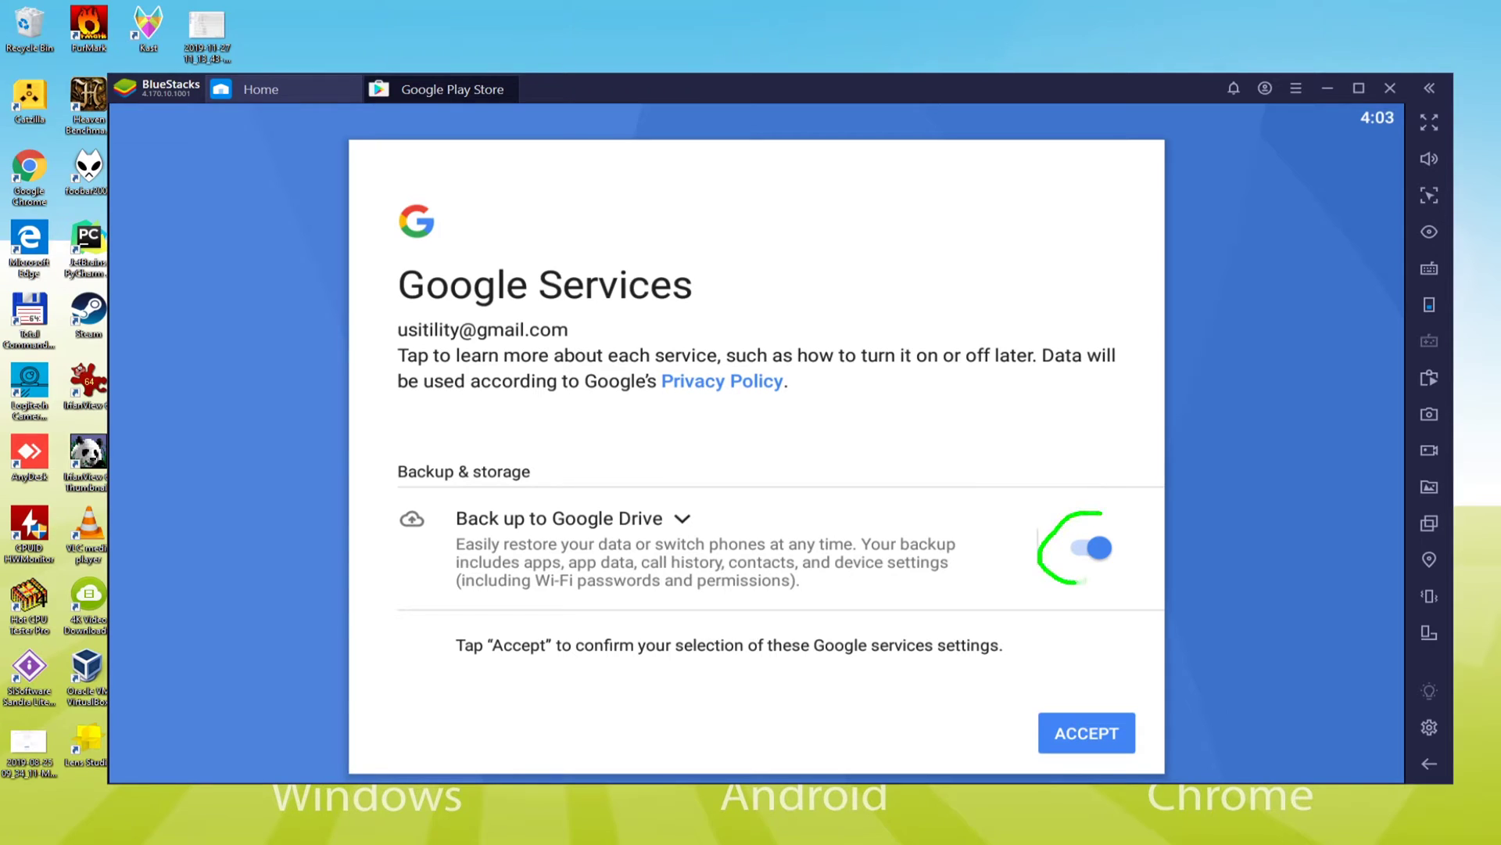
pyautogui.click(1102, 545)
pyautogui.click(1087, 735)
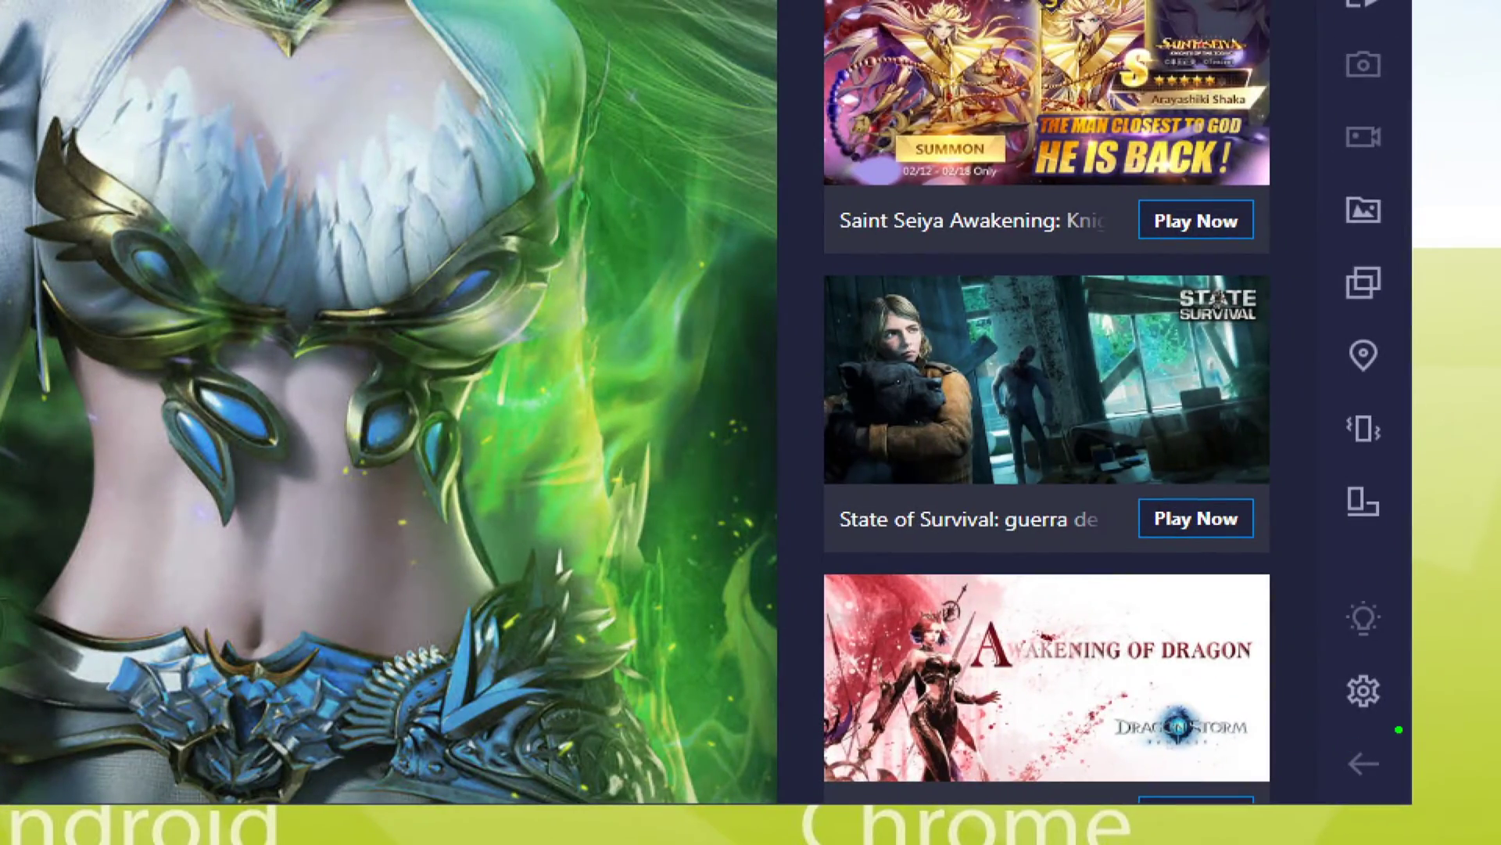
# Reposition the emulator window on the desktop and start installing Dragon Storm Fantasy from the installed apps.
pyautogui.moveTo(1399, 729)
pyautogui.mouseDown()
pyautogui.moveTo(1330, 754)
pyautogui.moveTo(1442, 777)
pyautogui.moveTo(1400, 734)
pyautogui.mouseUp()
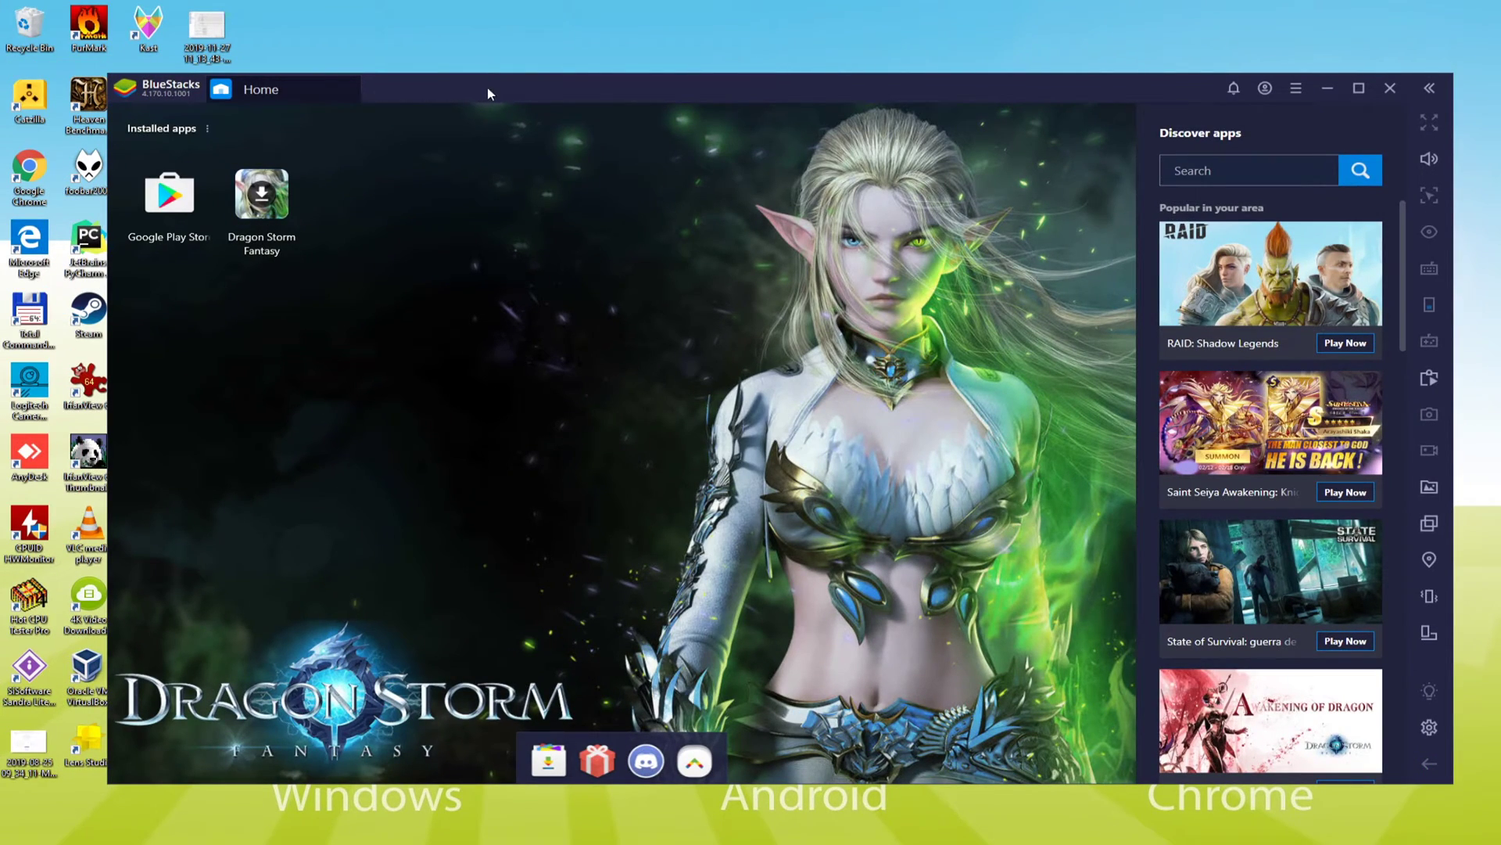
pyautogui.moveTo(488, 94); pyautogui.dragTo(660, 64)
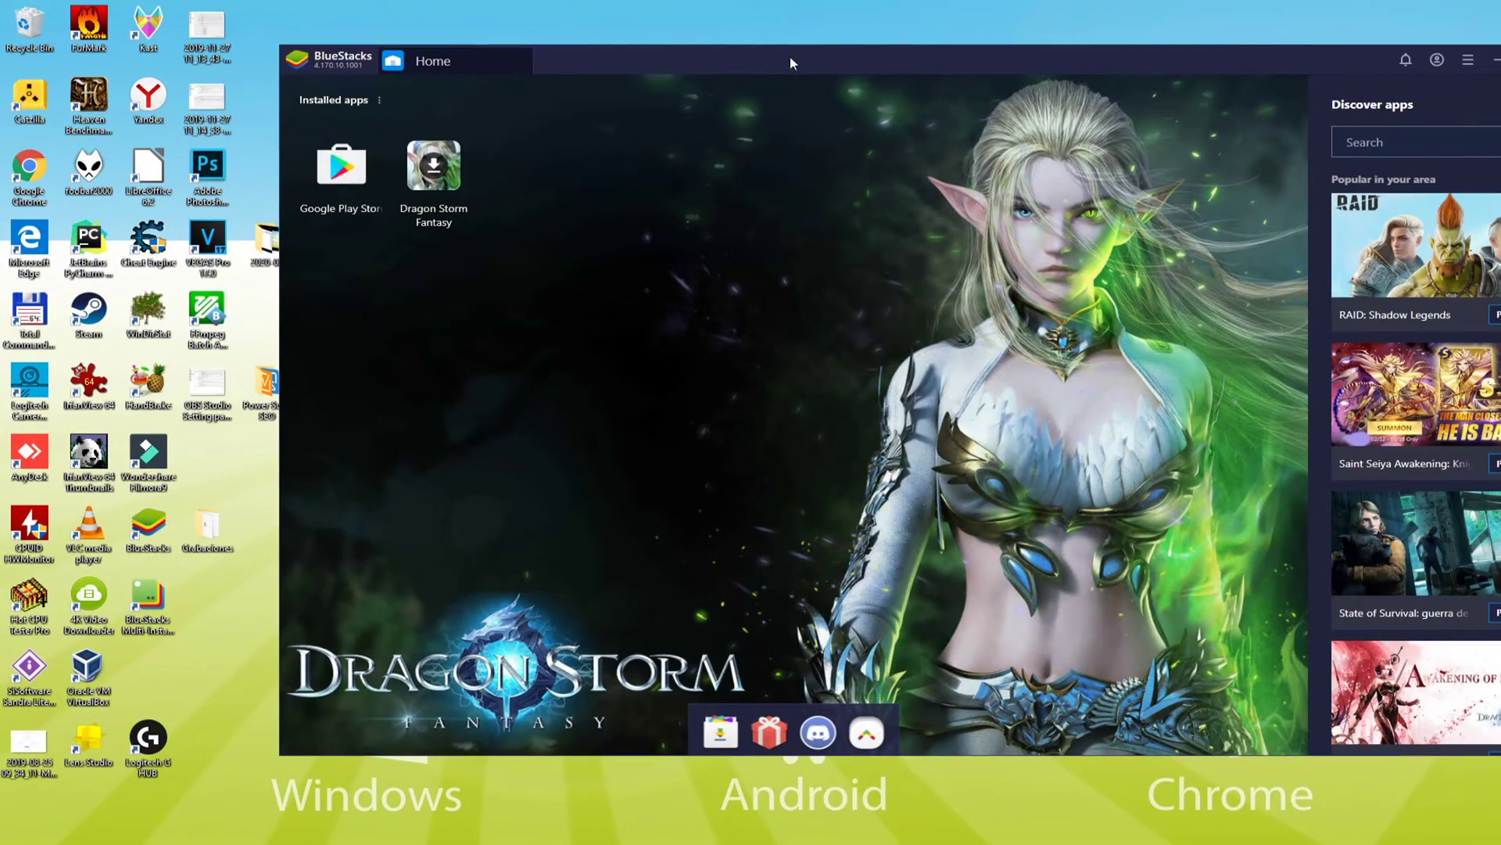
pyautogui.moveTo(790, 63); pyautogui.dragTo(677, 83)
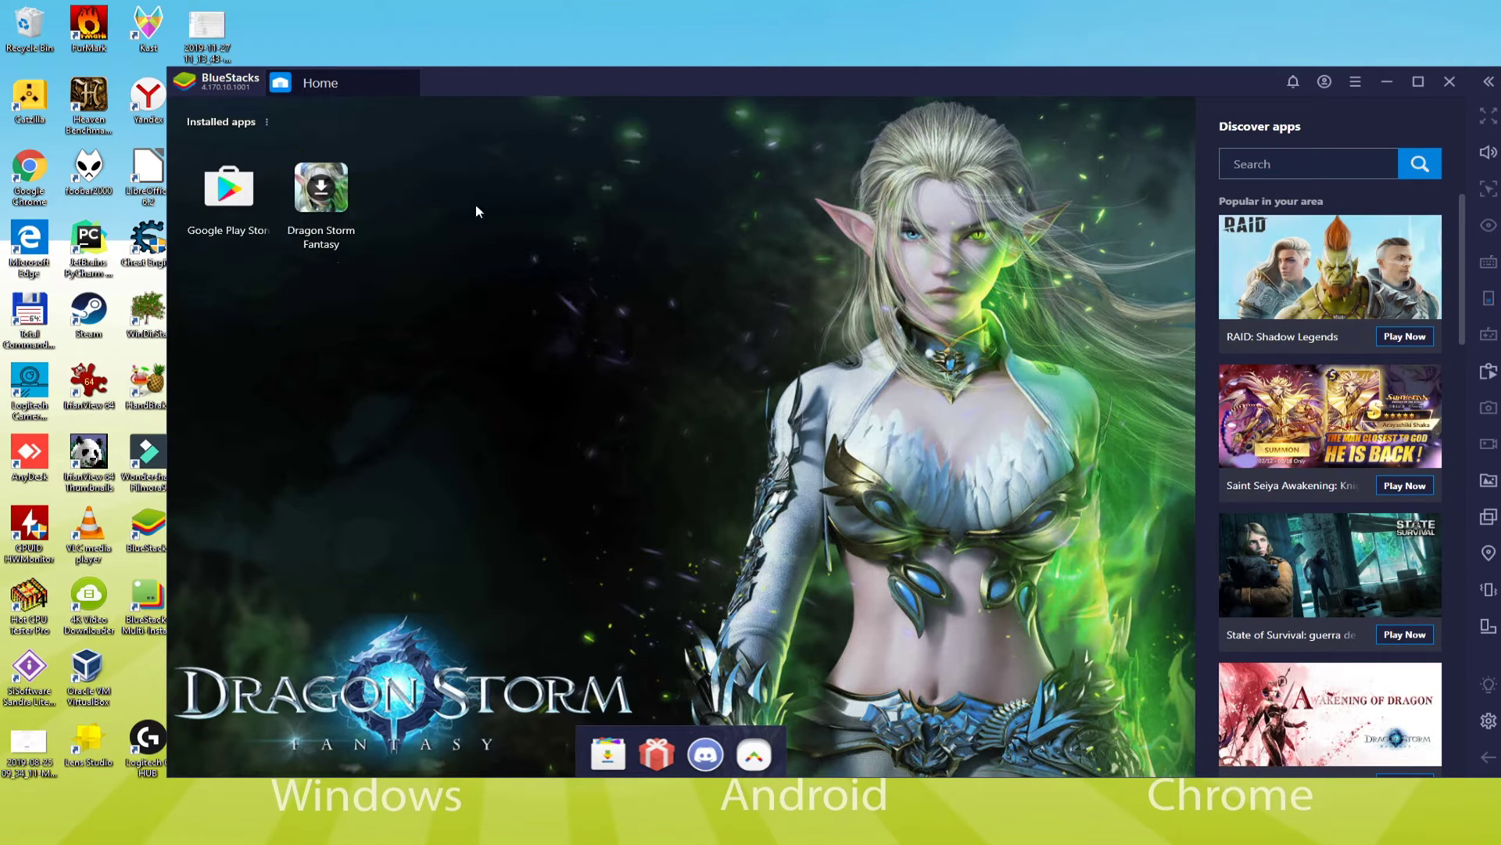
pyautogui.click(321, 191)
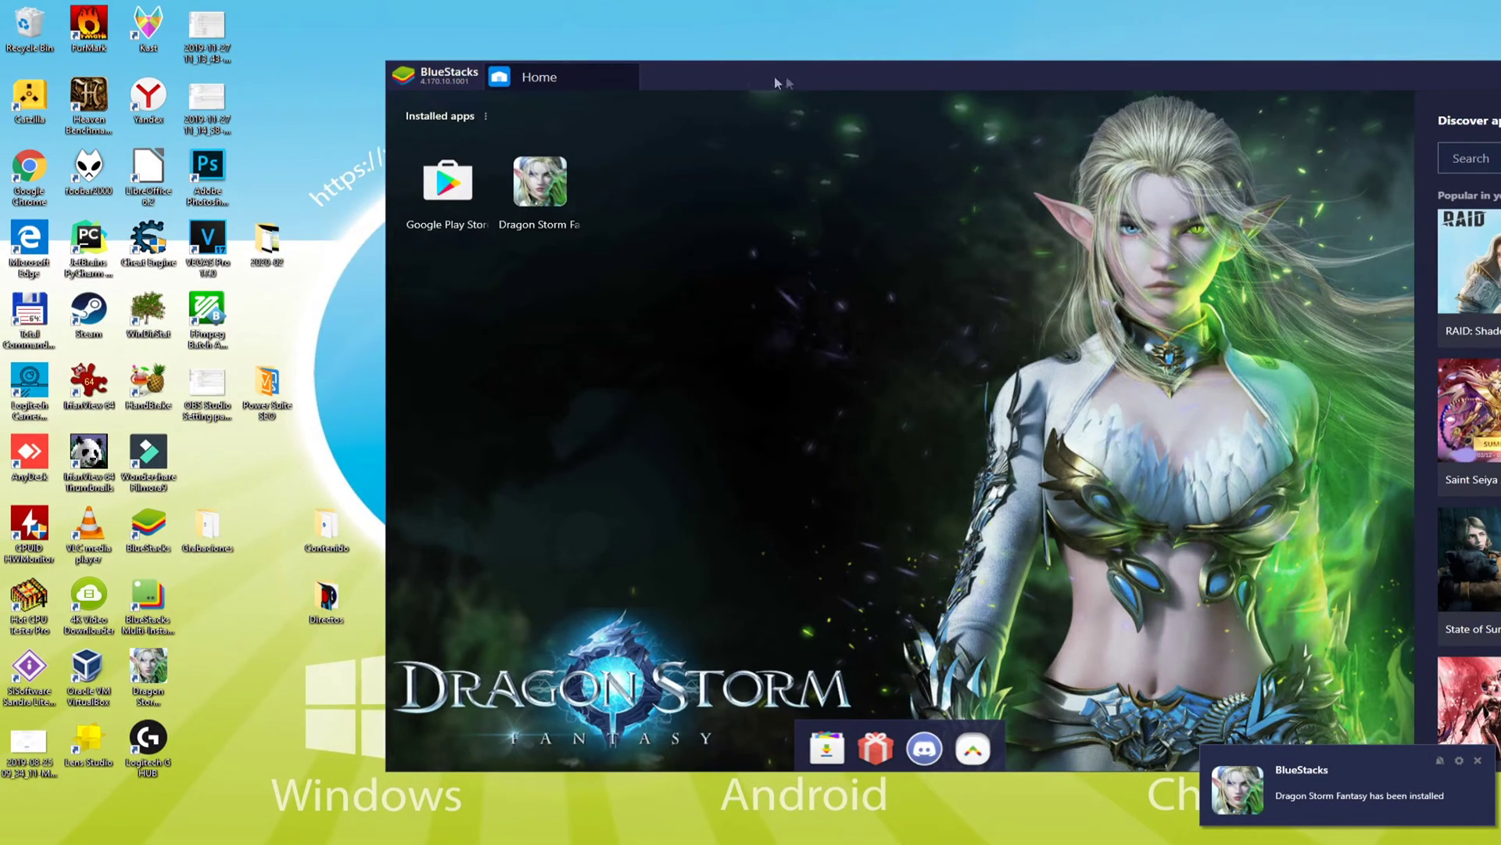
# Bring the emulator window fully into view and launch the installed Dragon Storm Fantasy game.
pyautogui.moveTo(837, 79); pyautogui.dragTo(551, 82)
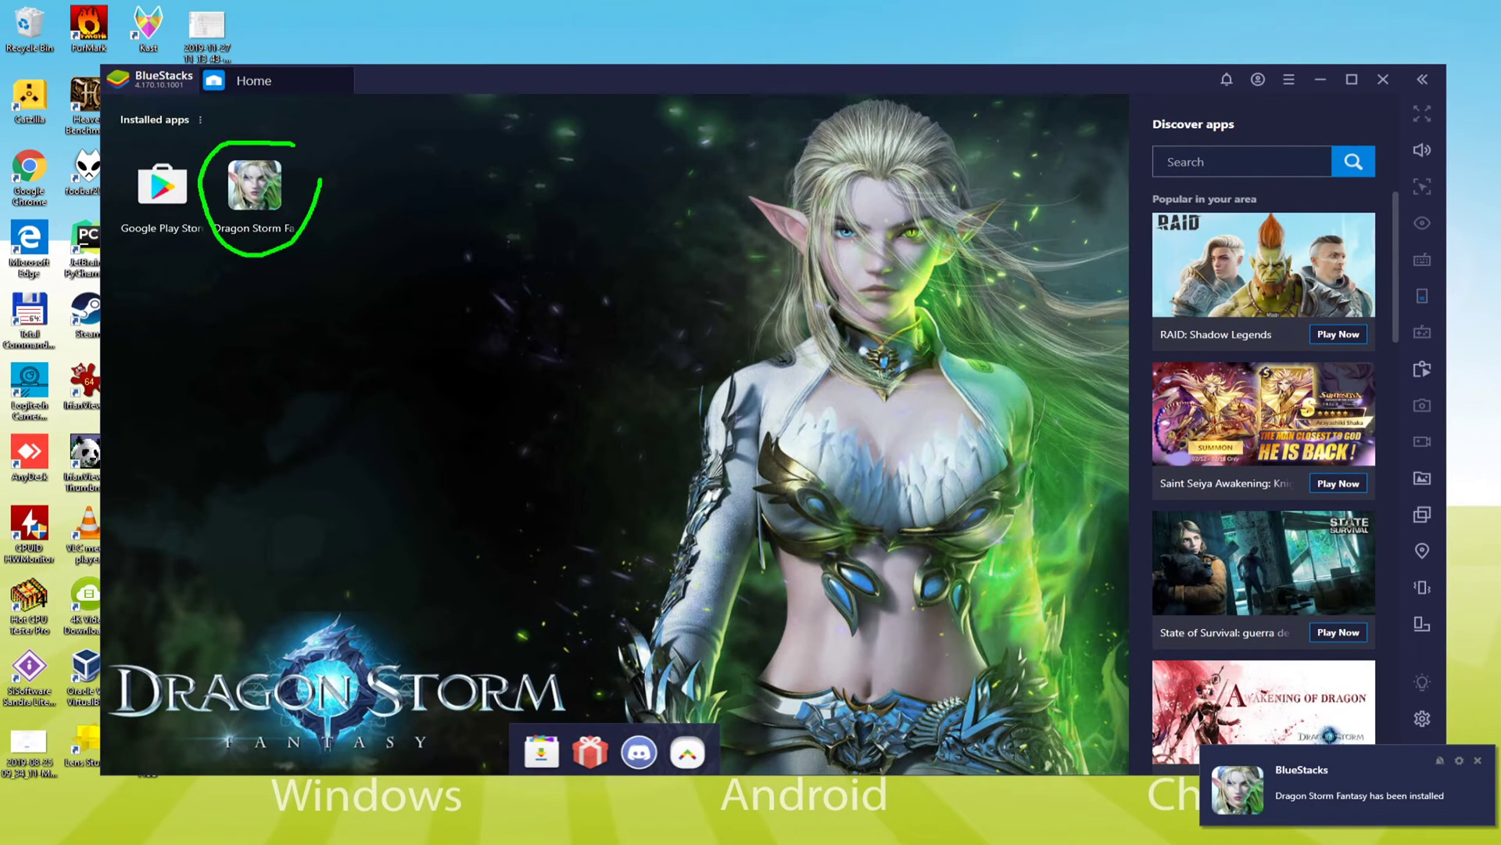
pyautogui.click(254, 185)
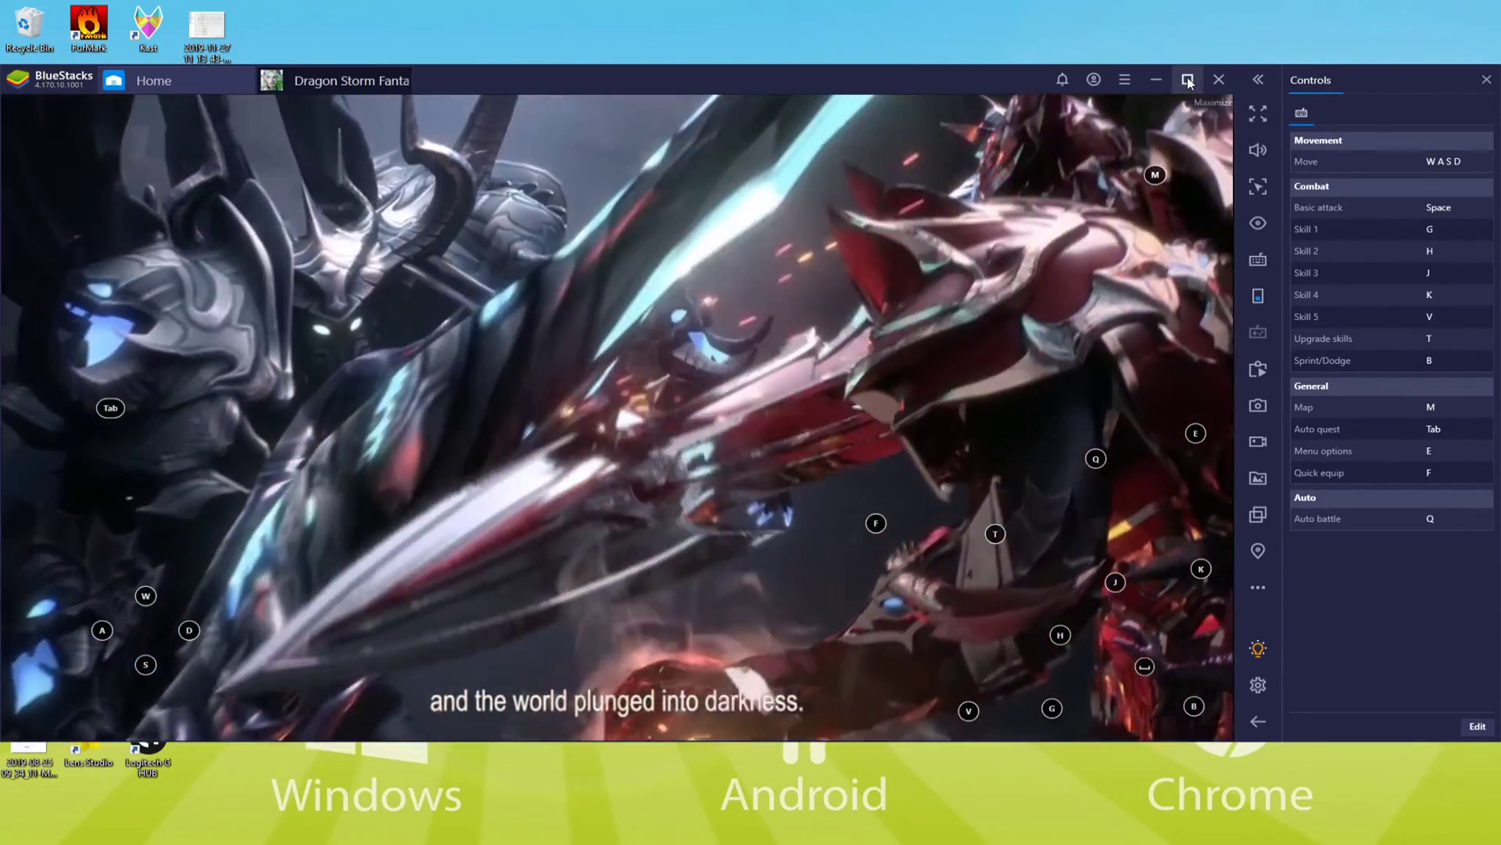
# Maximize and restore the running game's window, and enter and leave full-screen mode.
pyautogui.click(1188, 79)
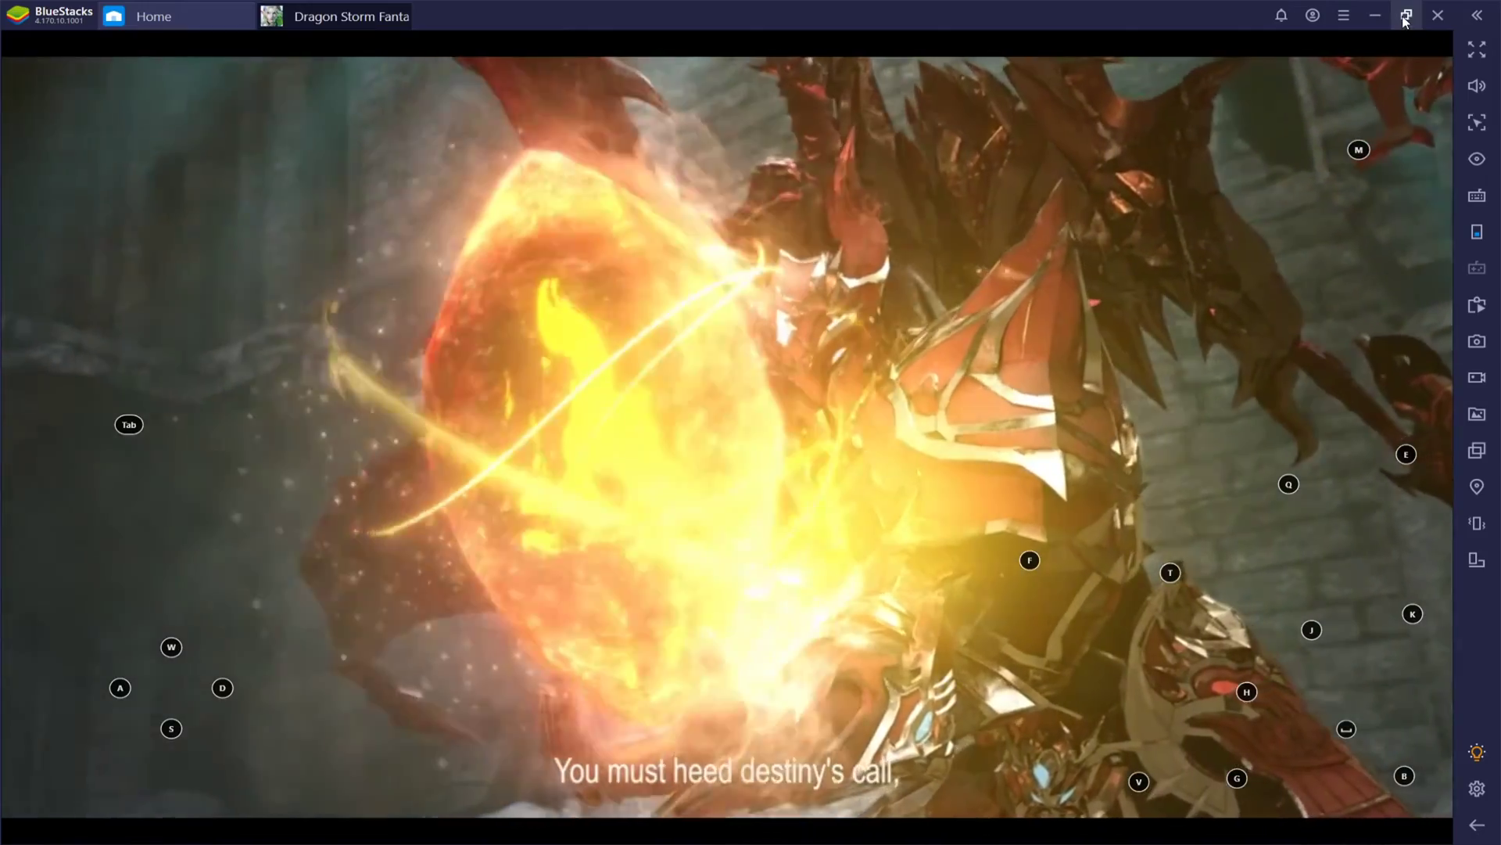
pyautogui.click(1406, 14)
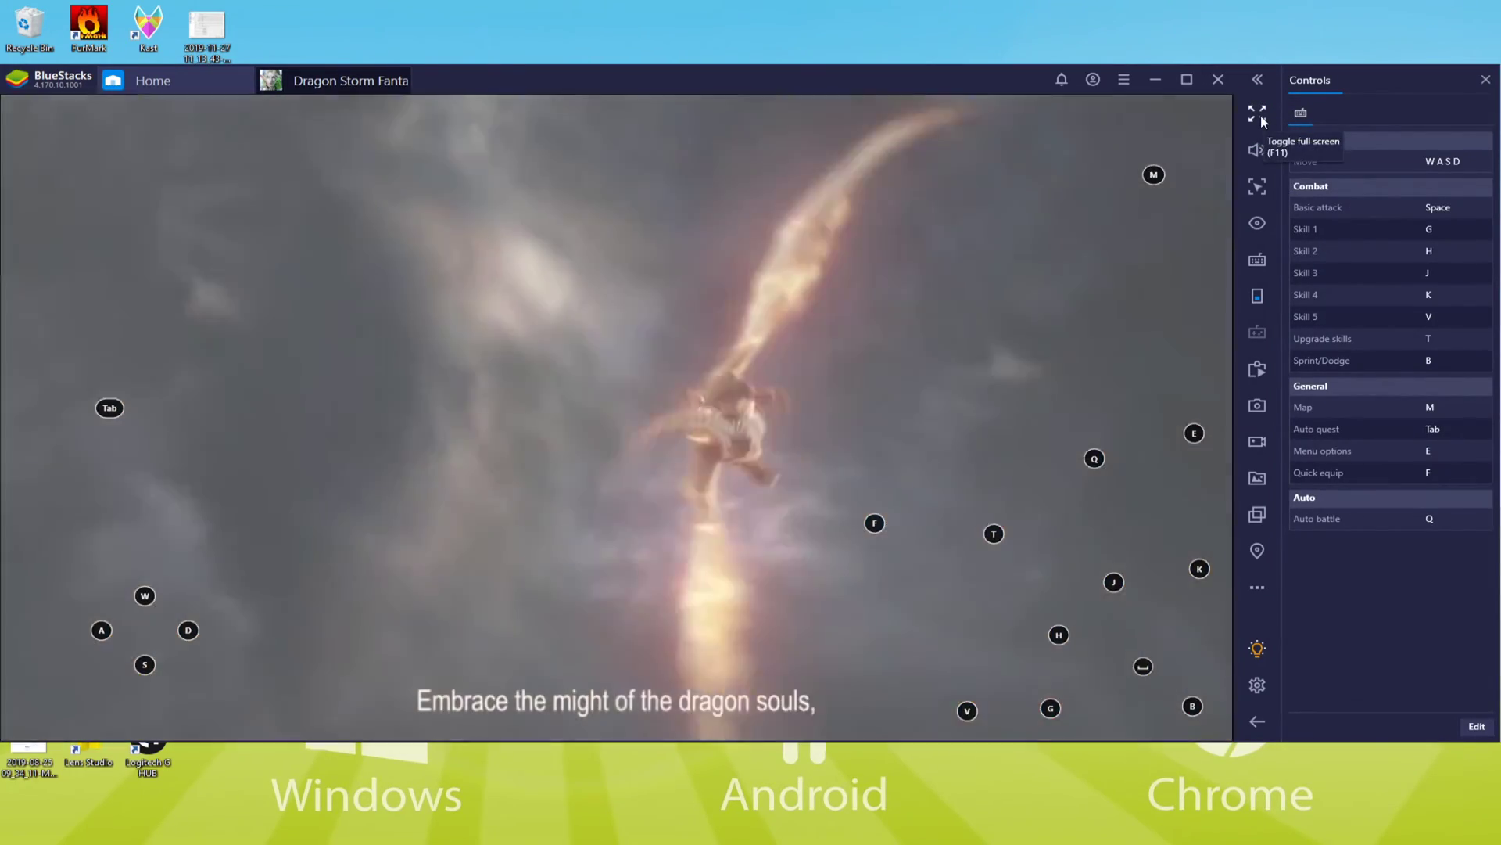
pyautogui.click(1258, 114)
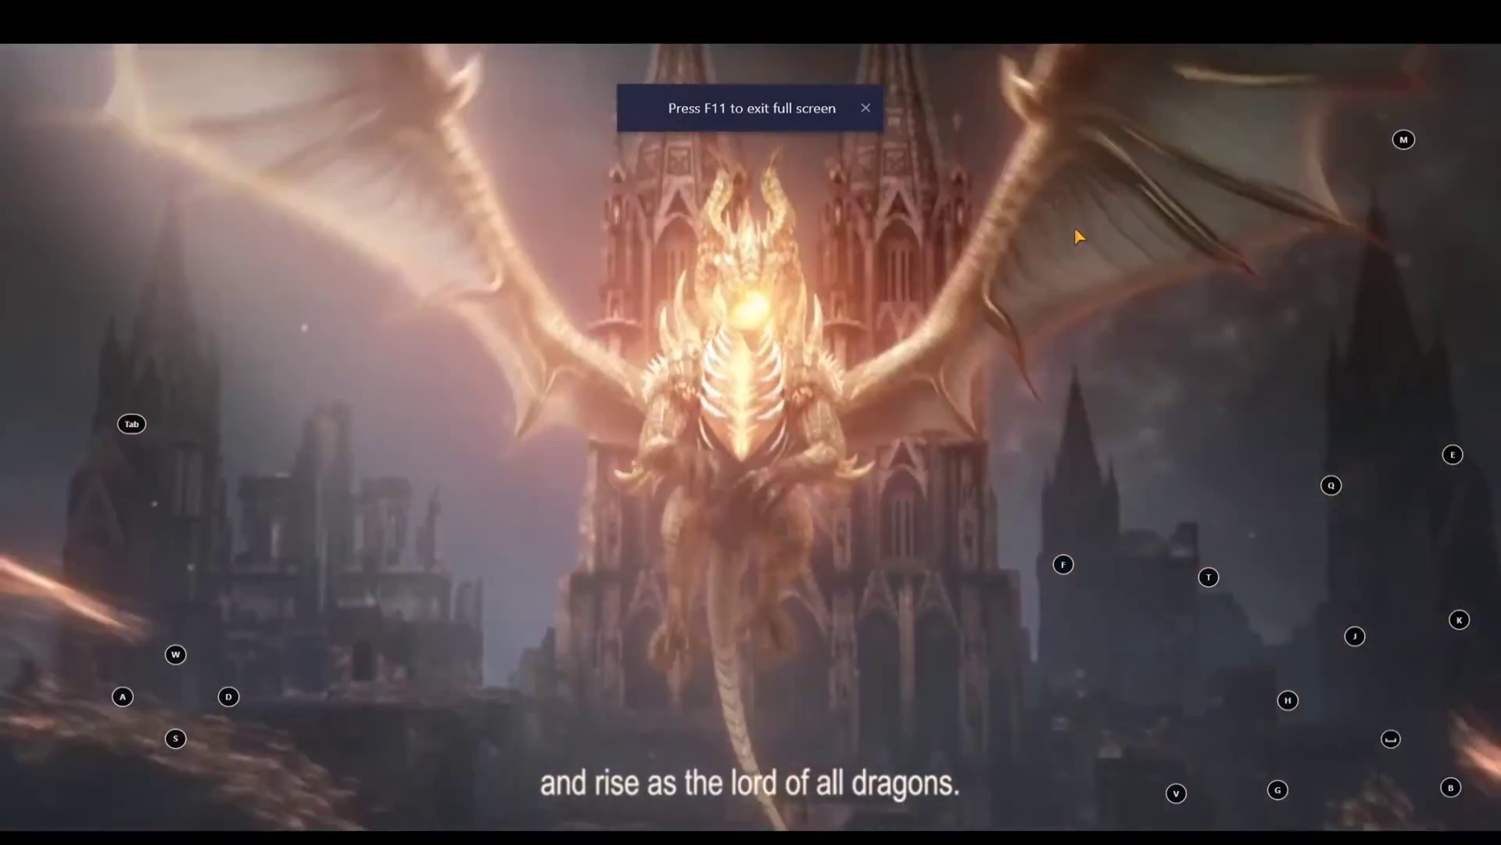
pyautogui.press('F11')
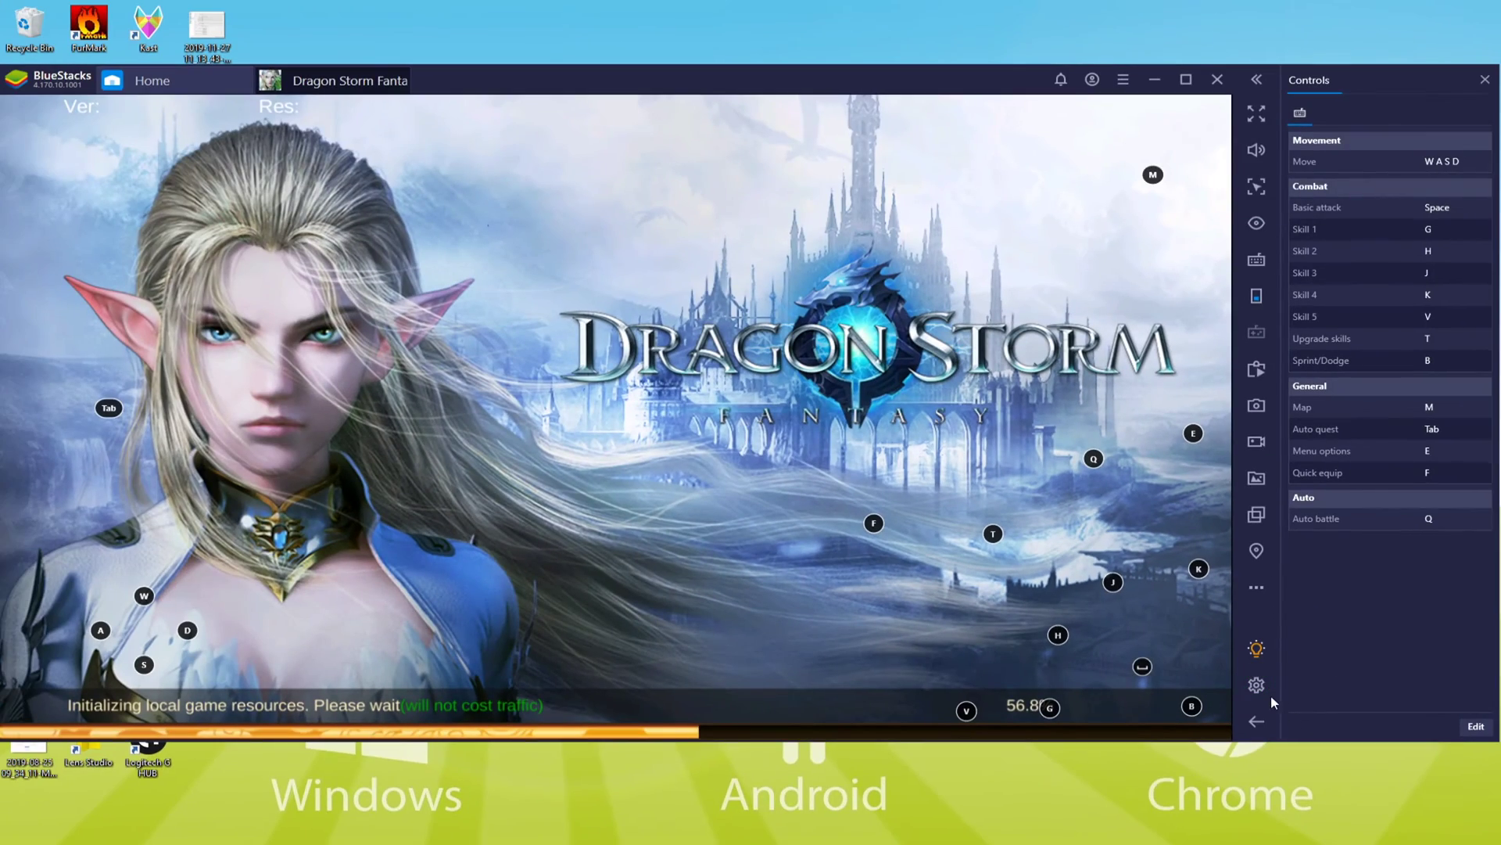
# View the available languages in the emulator's preferences and close the settings without changing the language.
pyautogui.click(1235, 686)
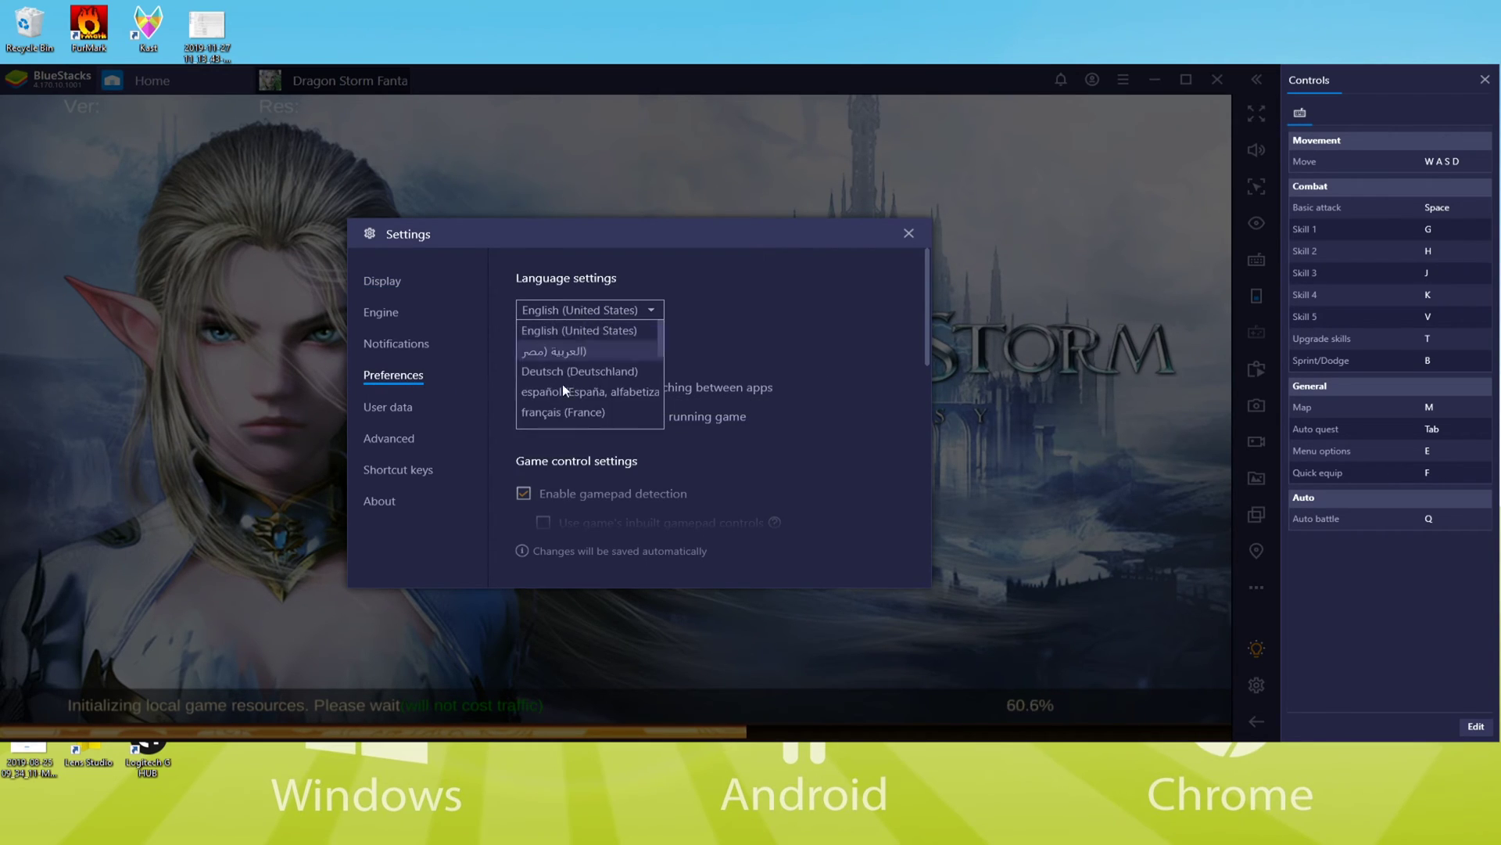
pyautogui.click(909, 233)
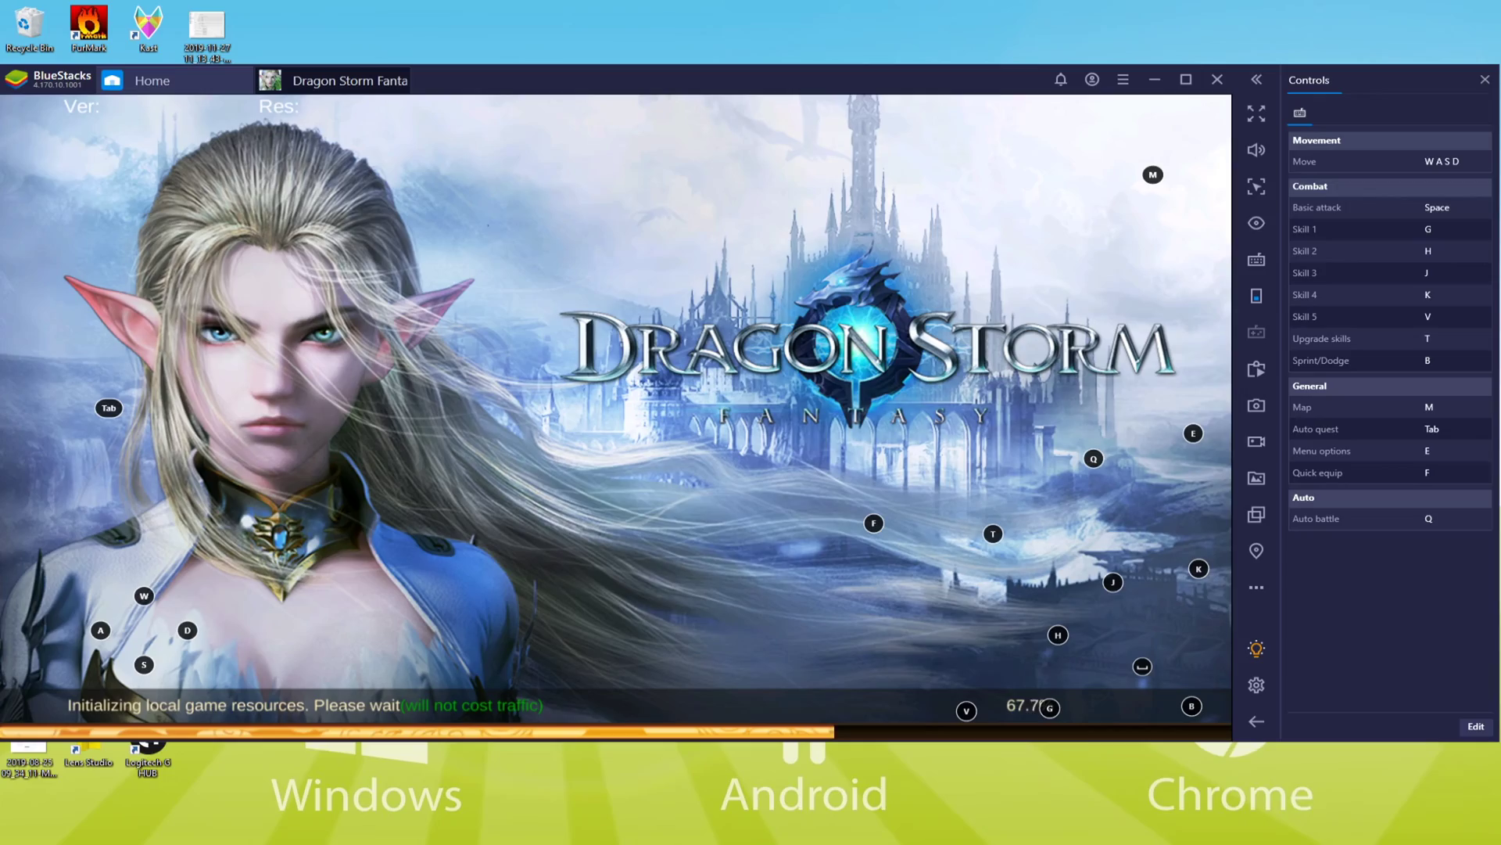
# Show the game in full screen and return it to the normal window.
pyautogui.press('F11')
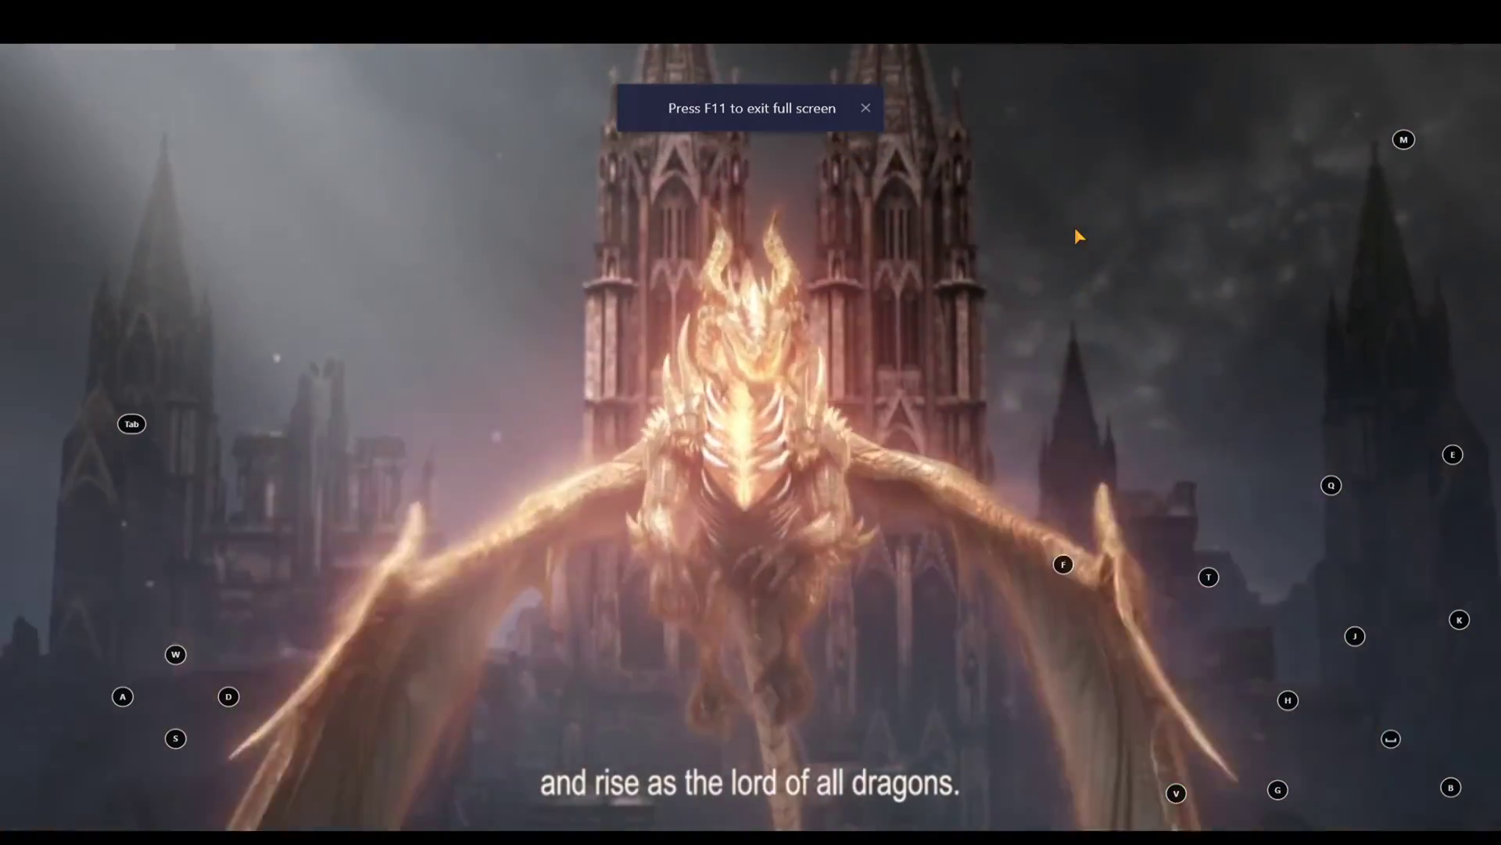
pyautogui.press('F11')
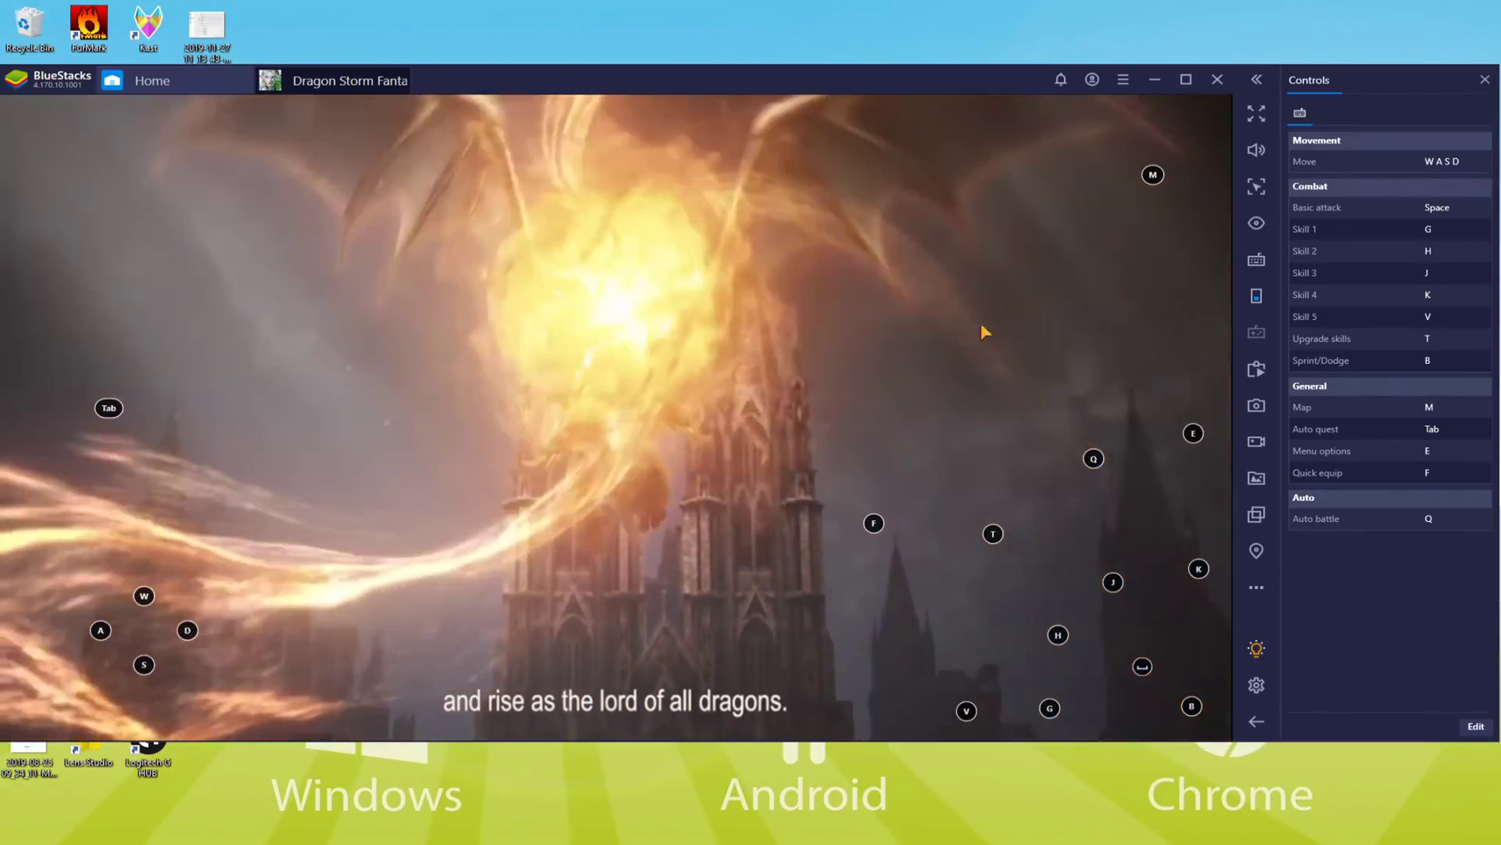